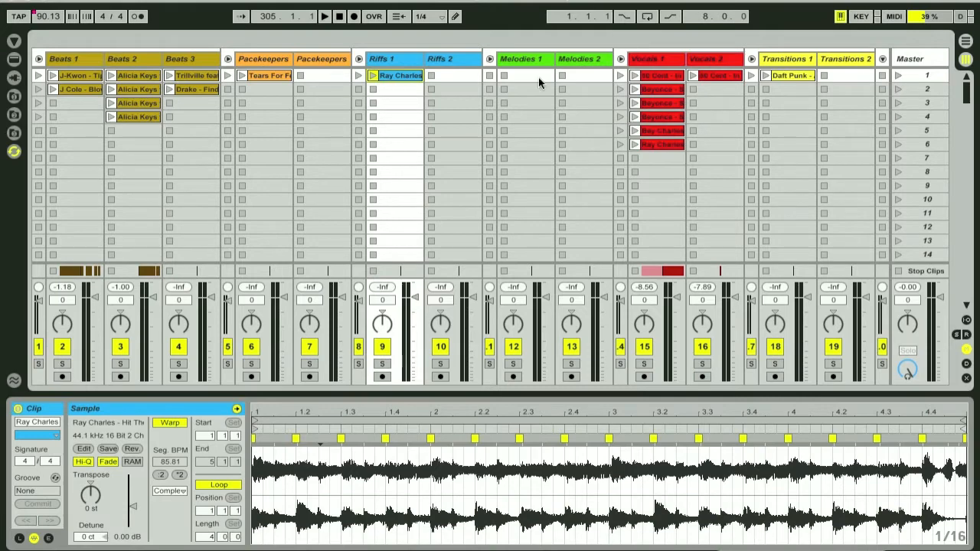
Bring the Ray Charles riff and a Beyonce vocal clip from Session View onto Riffs 1 and Vocals 1 at bar 321 of the arrangement
{"action": "key", "text": "Tab"}
{"action": "left_click_drag", "start_coordinate": [398, 76], "coordinate": [329, 398]}
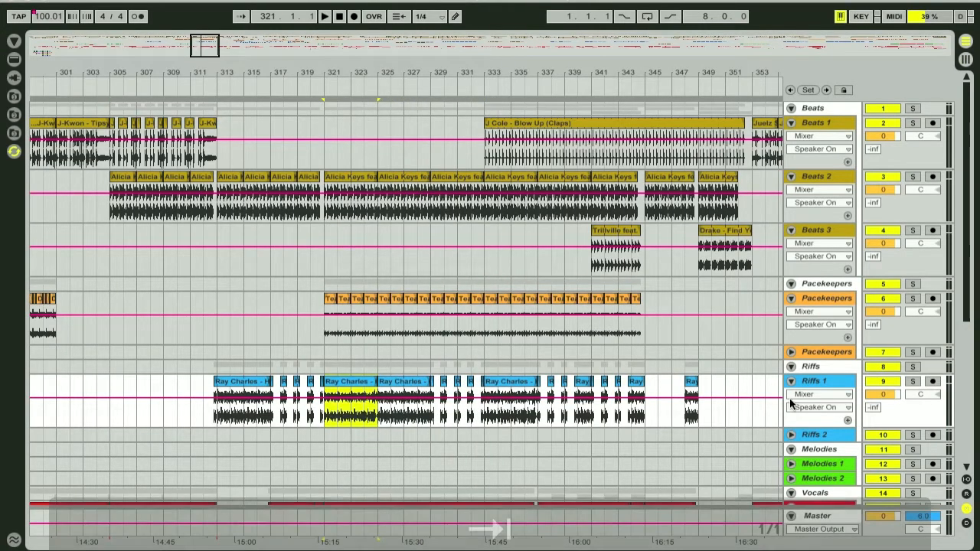
{"action": "key", "text": "Tab"}
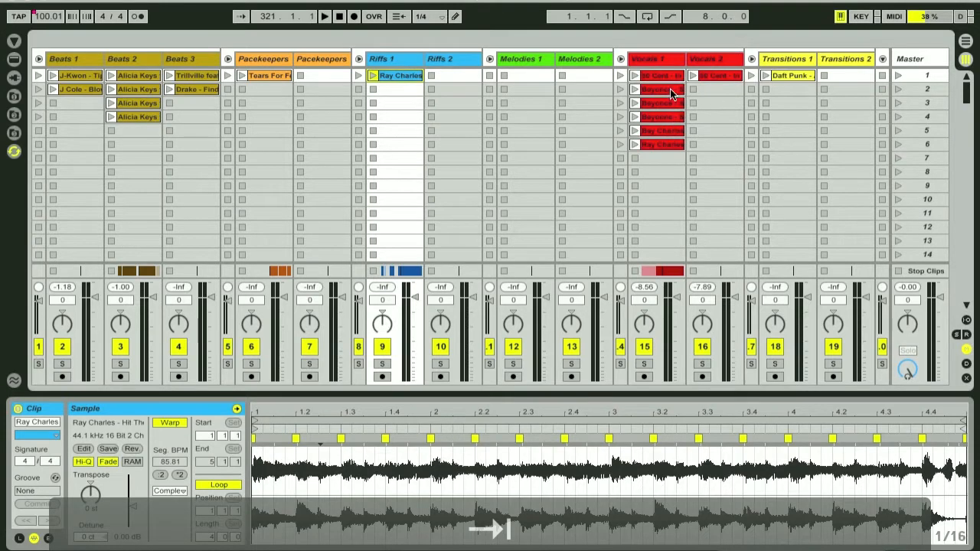
{"action": "left_click_drag", "start_coordinate": [670, 115], "coordinate": [330, 493]}
{"action": "key", "text": "Tab"}
{"action": "scroll", "coordinate": [406, 325], "scroll_direction": "down", "scroll_amount": 4}
Undo the clip placements in the arrangement
{"action": "key", "text": "super+z"}
{"action": "key", "text": "super+z"}
{"action": "key", "text": "super+z"}
{"action": "scroll", "coordinate": [570, 283], "scroll_direction": "up", "scroll_amount": 3}
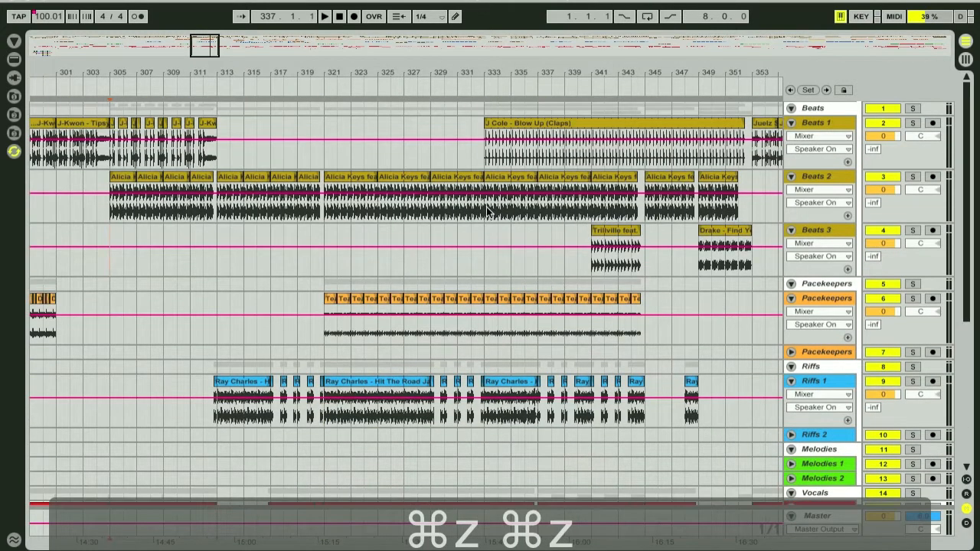
Examine the Beyonce and Ray Charles vocal clips on Vocals 1 from bar 321 through bar 343
{"action": "scroll", "coordinate": [506, 230], "scroll_direction": "down", "scroll_amount": 1}
{"action": "scroll", "coordinate": [514, 234], "scroll_direction": "down", "scroll_amount": 1}
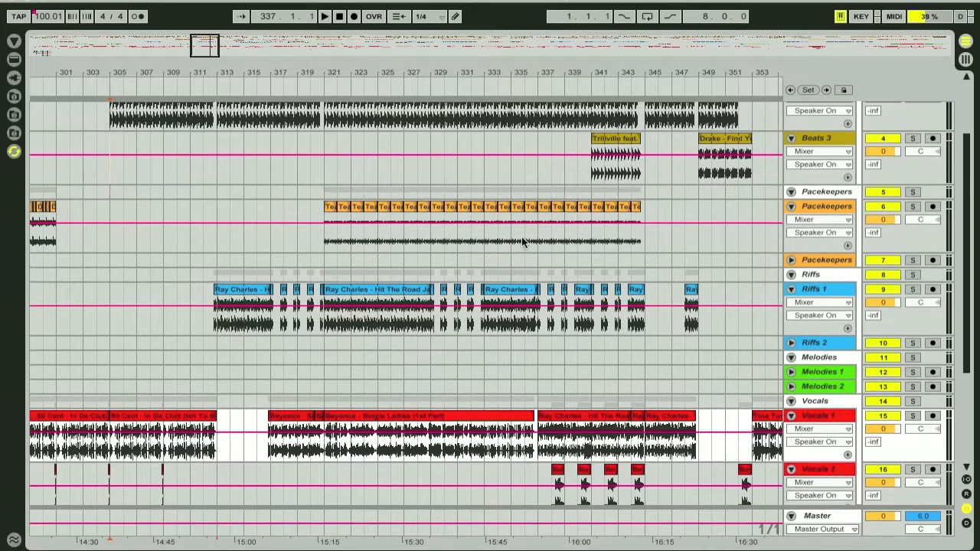
{"action": "scroll", "coordinate": [523, 242], "scroll_direction": "down", "scroll_amount": 1}
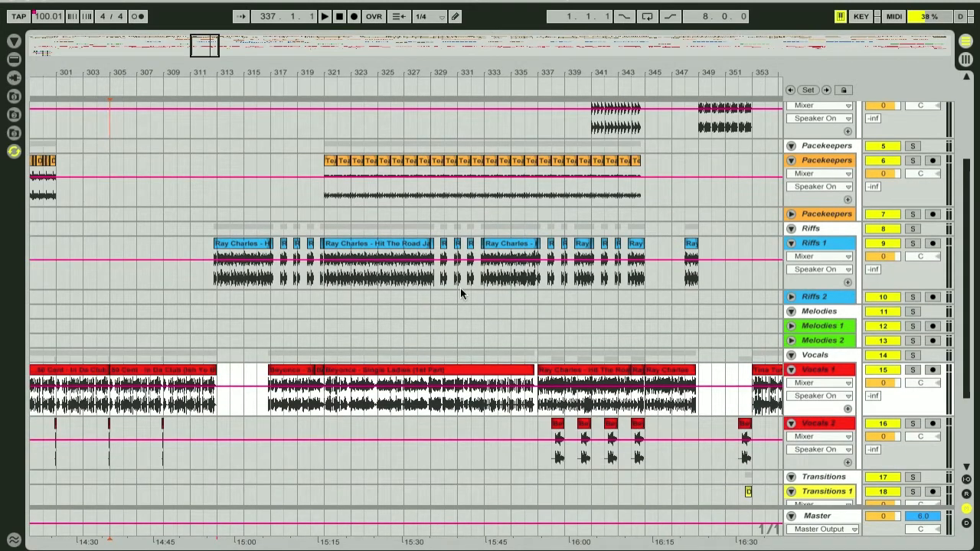
{"action": "scroll", "coordinate": [414, 310], "scroll_direction": "down", "scroll_amount": 1}
{"action": "left_click", "coordinate": [413, 325]}
{"action": "left_click", "coordinate": [610, 326]}
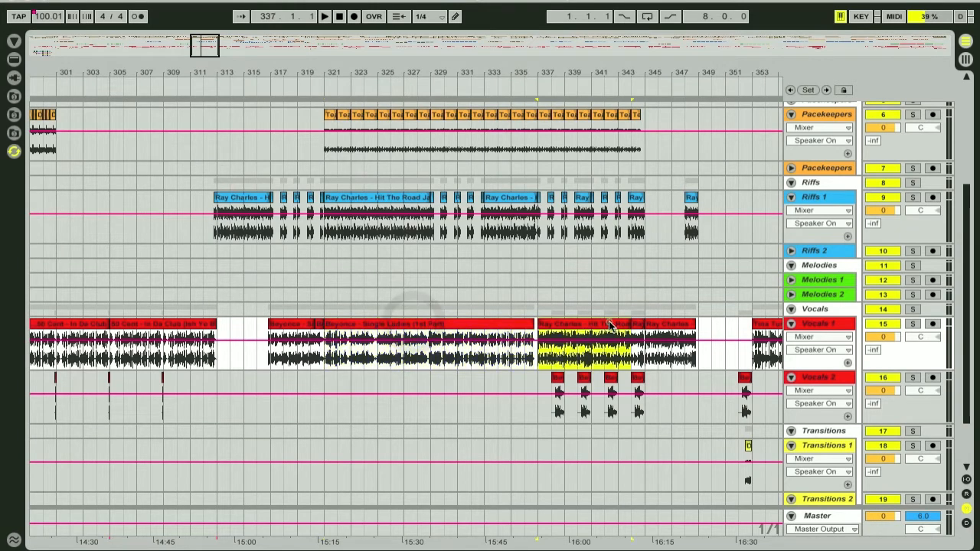
{"action": "left_click", "coordinate": [398, 325]}
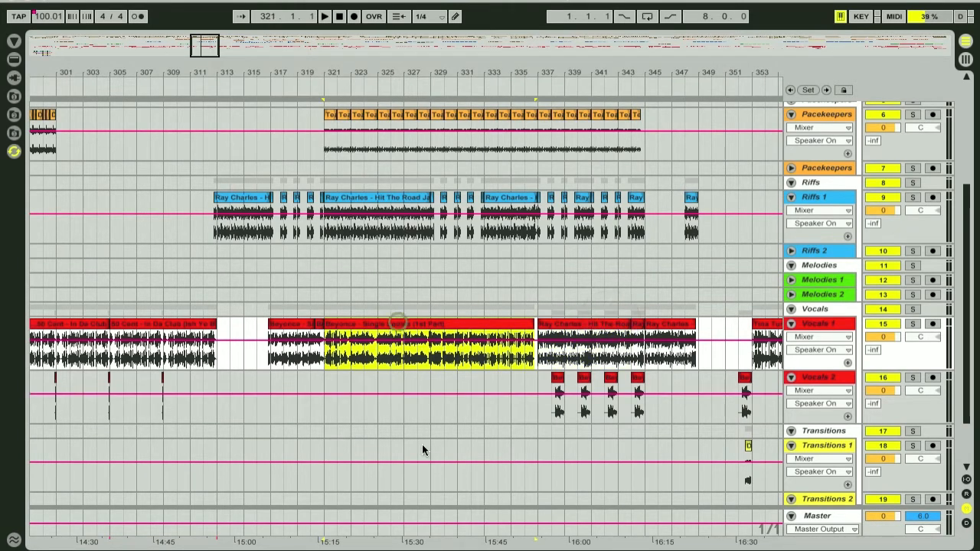
{"action": "left_click", "coordinate": [584, 328]}
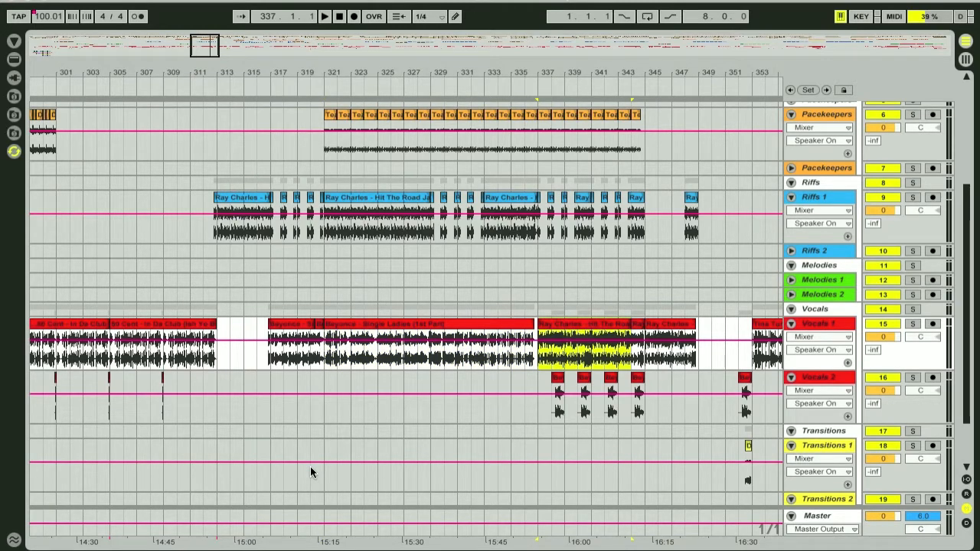
Set the insert marker at bar 305 and again at bar 313 to compare the tempo and the tracks playing there
{"action": "scroll", "coordinate": [317, 437], "scroll_direction": "up", "scroll_amount": 5}
{"action": "left_click_drag", "start_coordinate": [210, 88], "coordinate": [249, 72]}
{"action": "scroll", "coordinate": [249, 183], "scroll_direction": "down", "scroll_amount": 4}
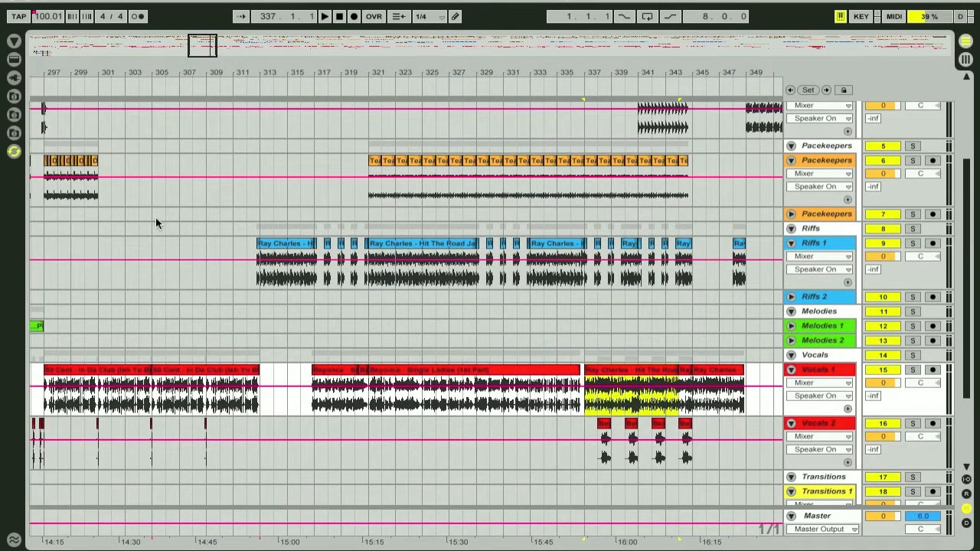
{"action": "left_click", "coordinate": [152, 194]}
{"action": "scroll", "coordinate": [228, 309], "scroll_direction": "up", "scroll_amount": 1}
{"action": "scroll", "coordinate": [229, 309], "scroll_direction": "up", "scroll_amount": 2}
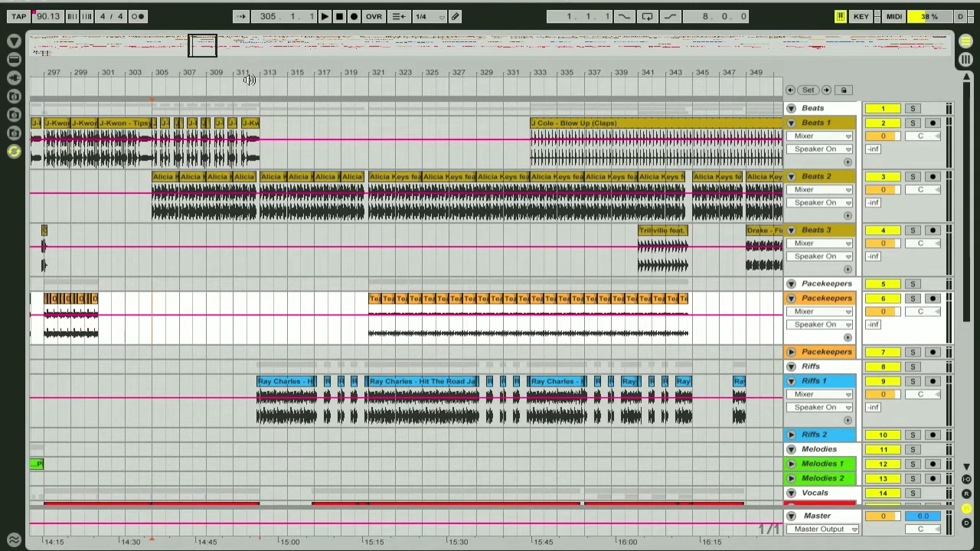
{"action": "left_click_drag", "start_coordinate": [249, 79], "coordinate": [249, 138]}
{"action": "scroll", "coordinate": [264, 251], "scroll_direction": "down", "scroll_amount": 2}
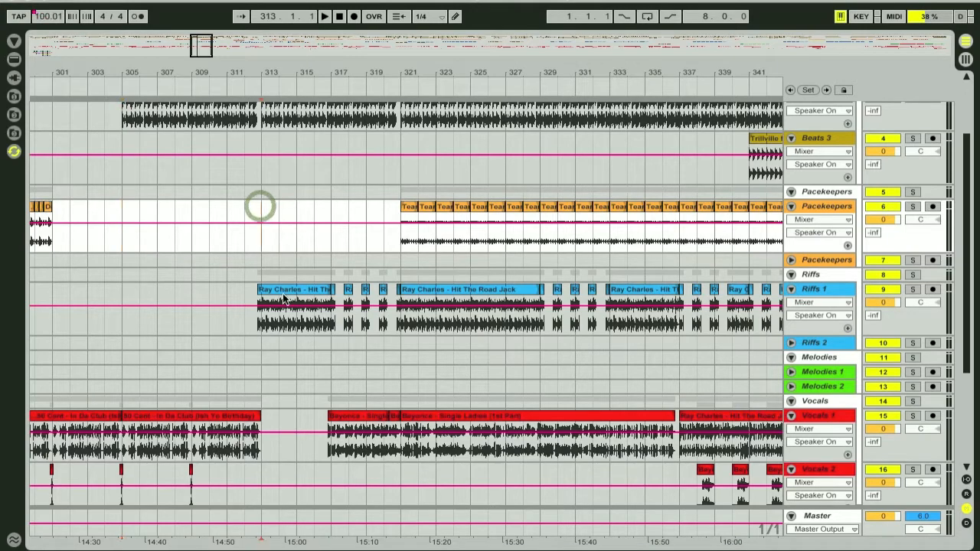
{"action": "scroll", "coordinate": [239, 277], "scroll_direction": "up", "scroll_amount": 4}
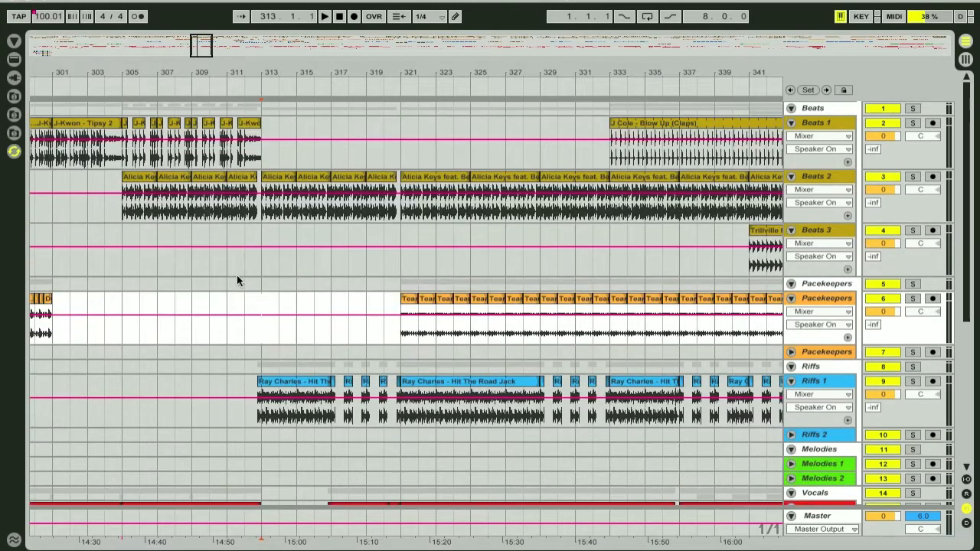
Inspect the first two Alicia Keys "Put It In A Love Song" clips on Beats 2, selecting those at bars 305 and 307
{"action": "left_click_drag", "start_coordinate": [177, 70], "coordinate": [176, 61]}
{"action": "left_click_drag", "start_coordinate": [297, 80], "coordinate": [299, 71]}
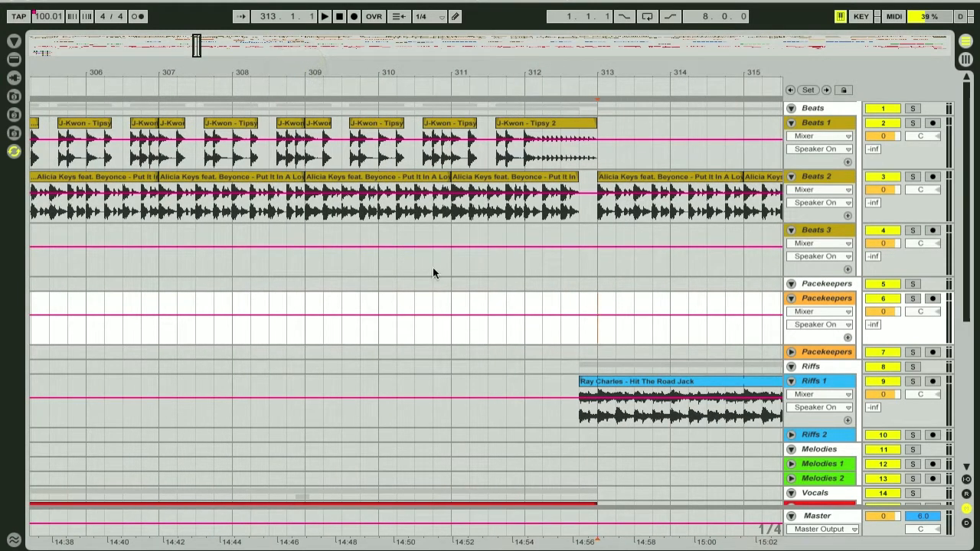
{"action": "left_click_drag", "start_coordinate": [261, 64], "coordinate": [277, 66]}
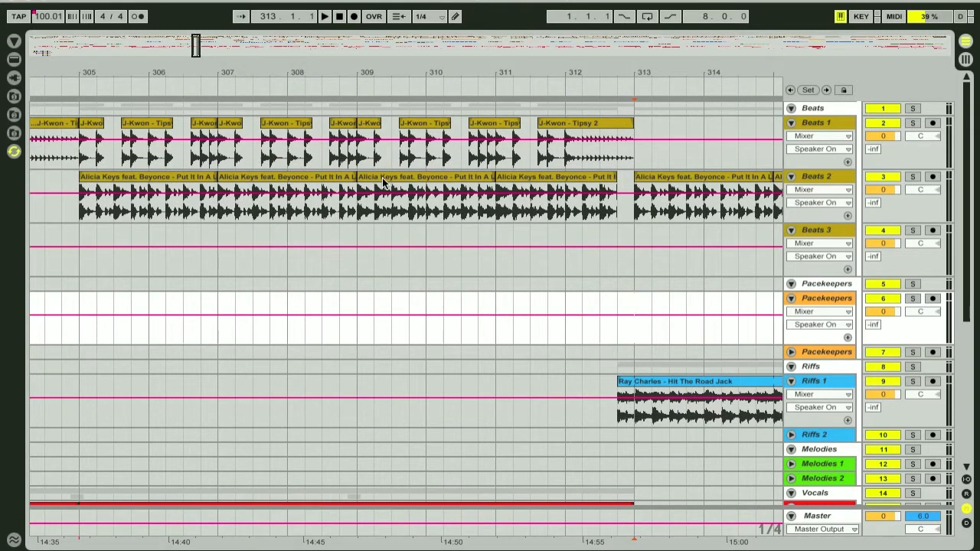
{"action": "mouse_move", "coordinate": [172, 69]}
{"action": "left_mouse_down"}
{"action": "mouse_move", "coordinate": [180, 53]}
{"action": "mouse_move", "coordinate": [160, 66]}
{"action": "mouse_move", "coordinate": [190, 71]}
{"action": "left_mouse_up"}
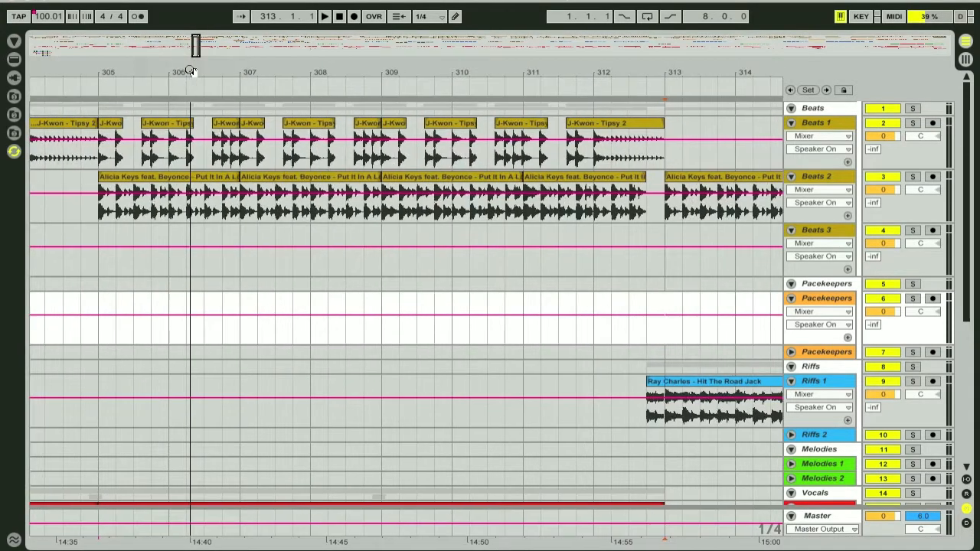
{"action": "mouse_move", "coordinate": [257, 69]}
{"action": "left_mouse_down"}
{"action": "mouse_move", "coordinate": [252, 61]}
{"action": "mouse_move", "coordinate": [259, 69]}
{"action": "left_mouse_up"}
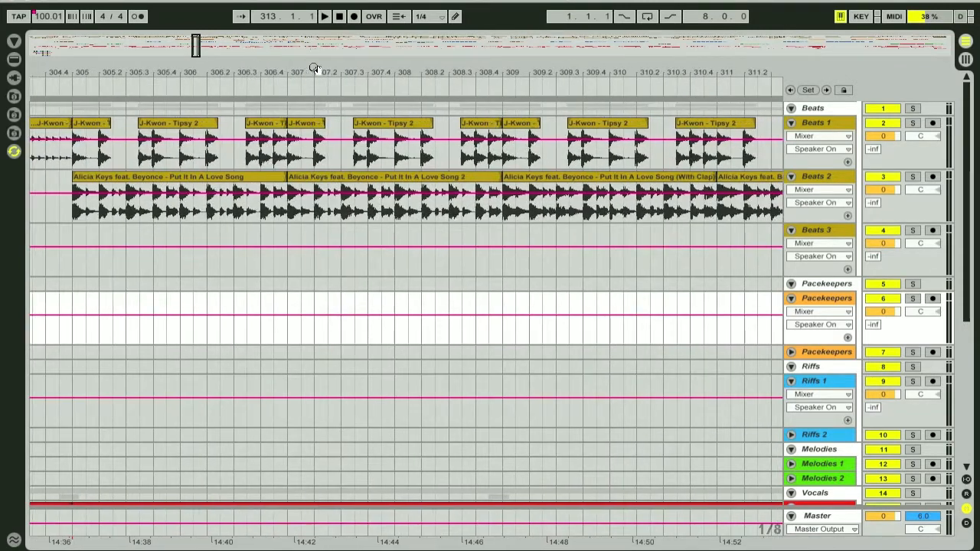
{"action": "left_click", "coordinate": [237, 185]}
{"action": "left_click_drag", "start_coordinate": [436, 71], "coordinate": [379, 71]}
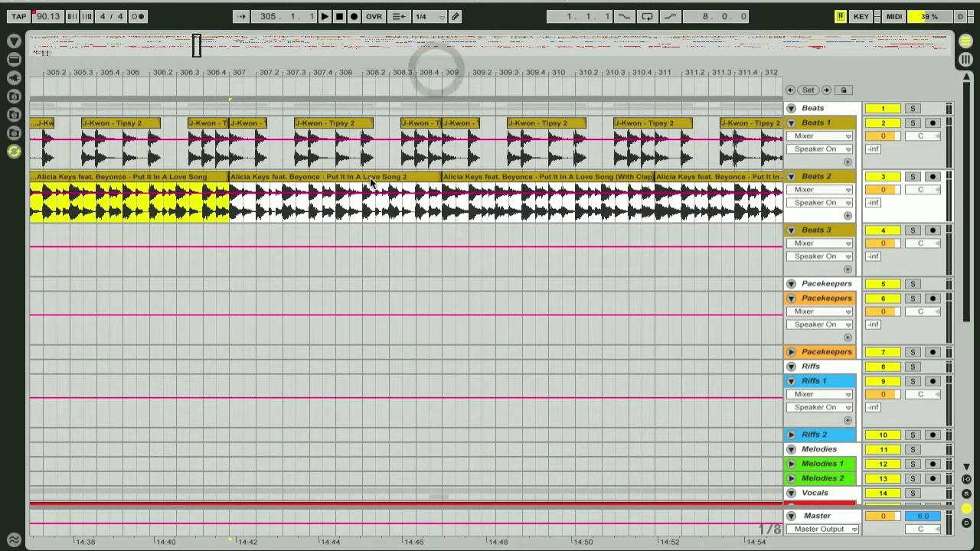
{"action": "left_click", "coordinate": [407, 182]}
{"action": "left_click", "coordinate": [408, 184]}
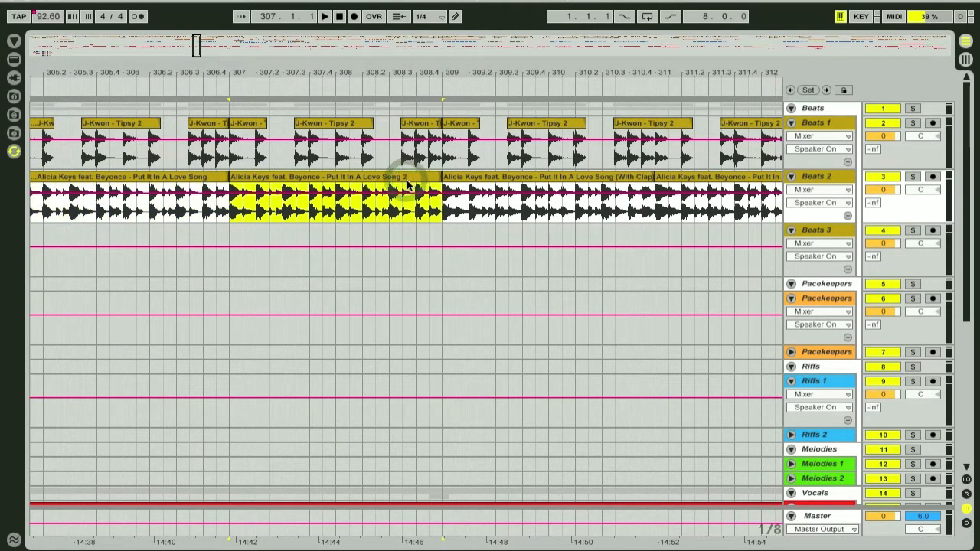
Inspect the two "With Clap" Alicia Keys clips on Beats 2, selecting those at bars 309 and 311
{"action": "left_click_drag", "start_coordinate": [602, 68], "coordinate": [407, 70]}
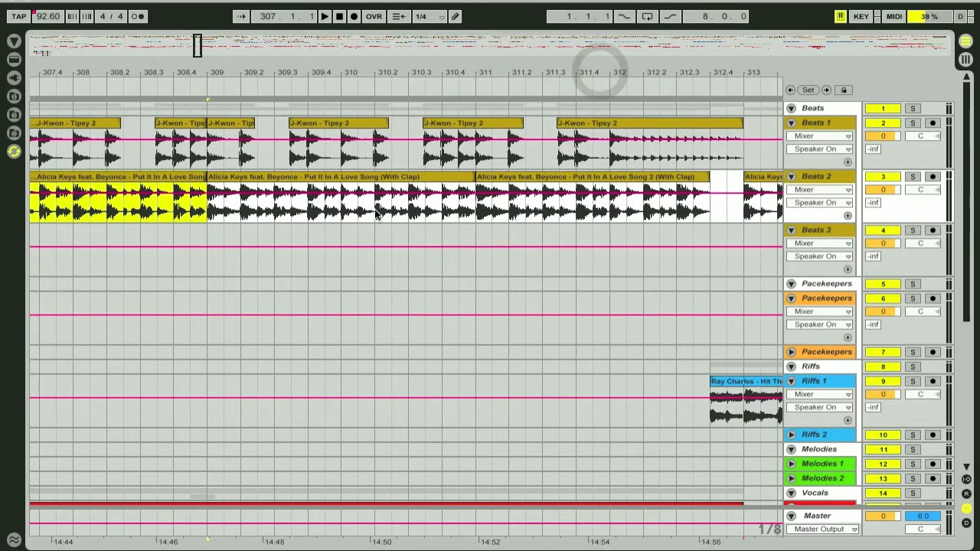
{"action": "left_click", "coordinate": [408, 182]}
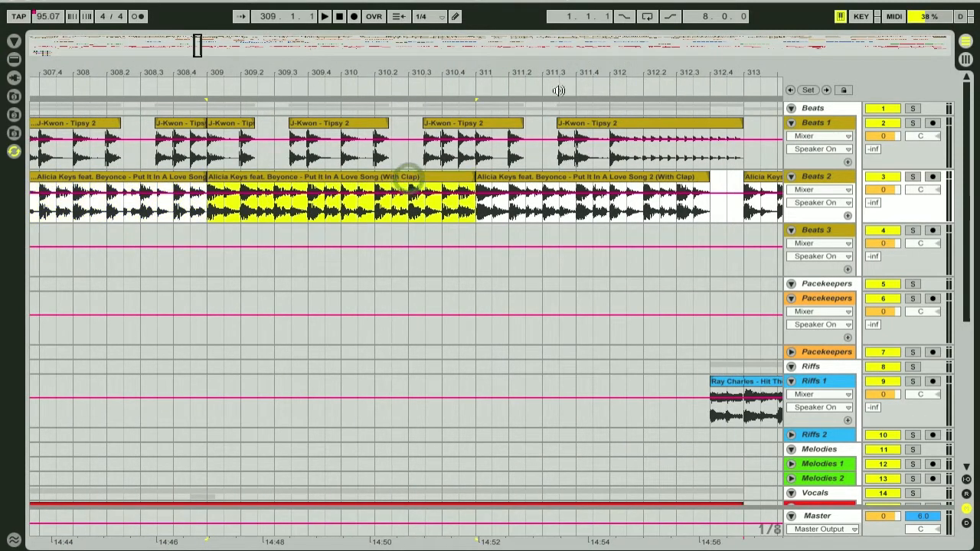
{"action": "left_click_drag", "start_coordinate": [559, 69], "coordinate": [402, 71]}
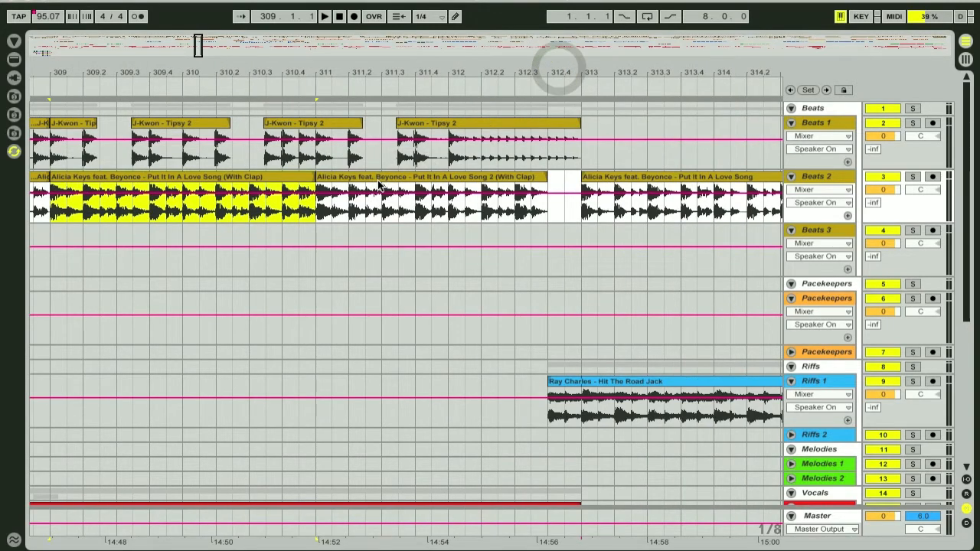
{"action": "left_click_drag", "start_coordinate": [493, 65], "coordinate": [447, 111]}
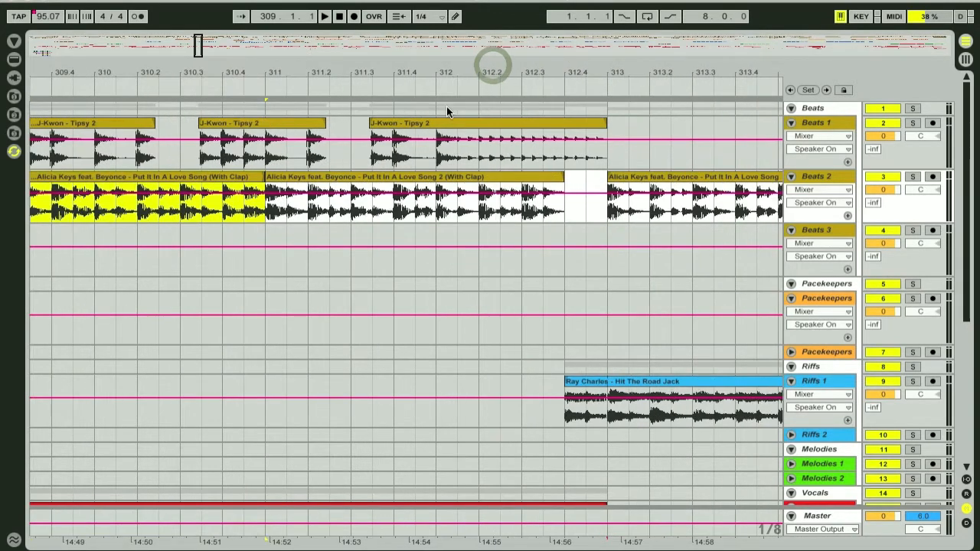
{"action": "left_click", "coordinate": [433, 183]}
{"action": "left_click_drag", "start_coordinate": [446, 75], "coordinate": [441, 80]}
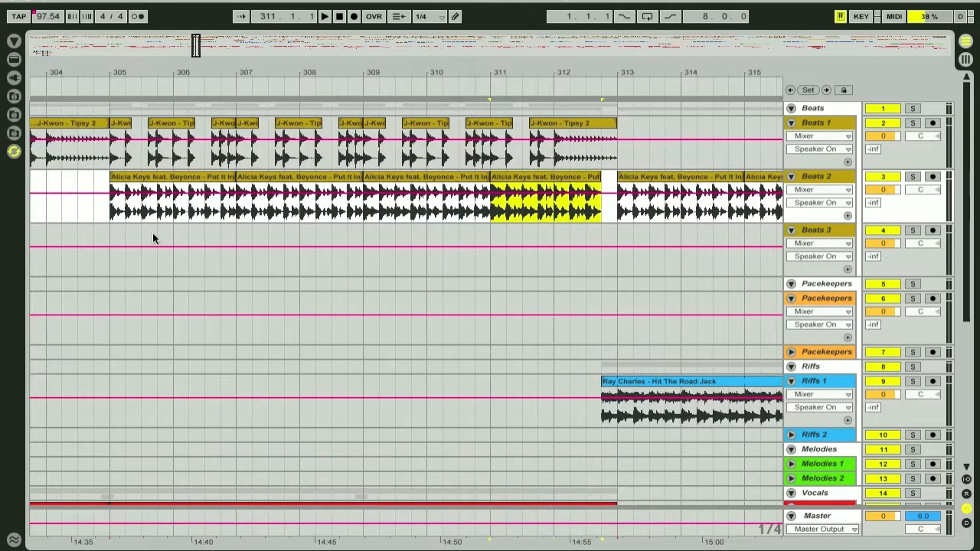
Solo the Beats 2 track and audition its first Alicia Keys loop from bar 305
{"action": "left_click", "coordinate": [201, 176]}
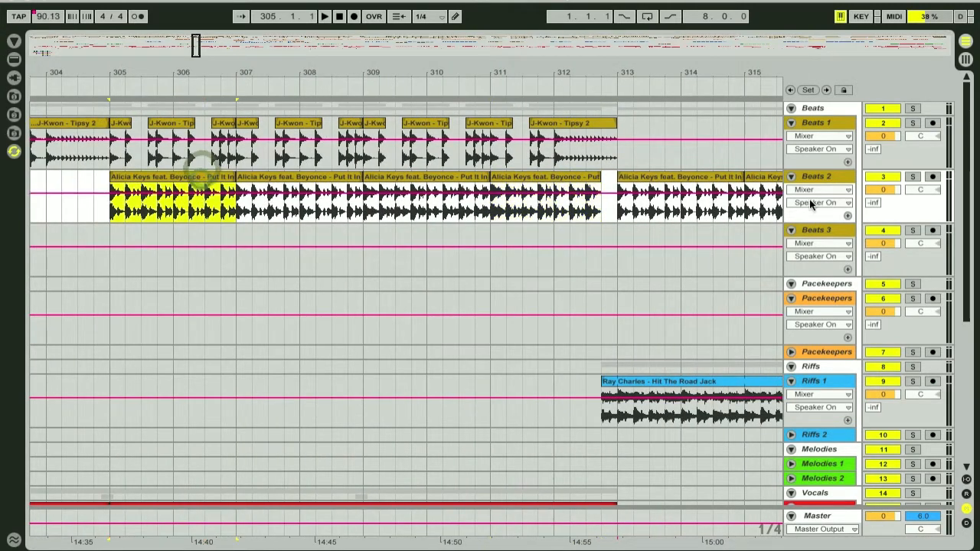
{"action": "left_click", "coordinate": [912, 176]}
{"action": "left_click", "coordinate": [105, 168]}
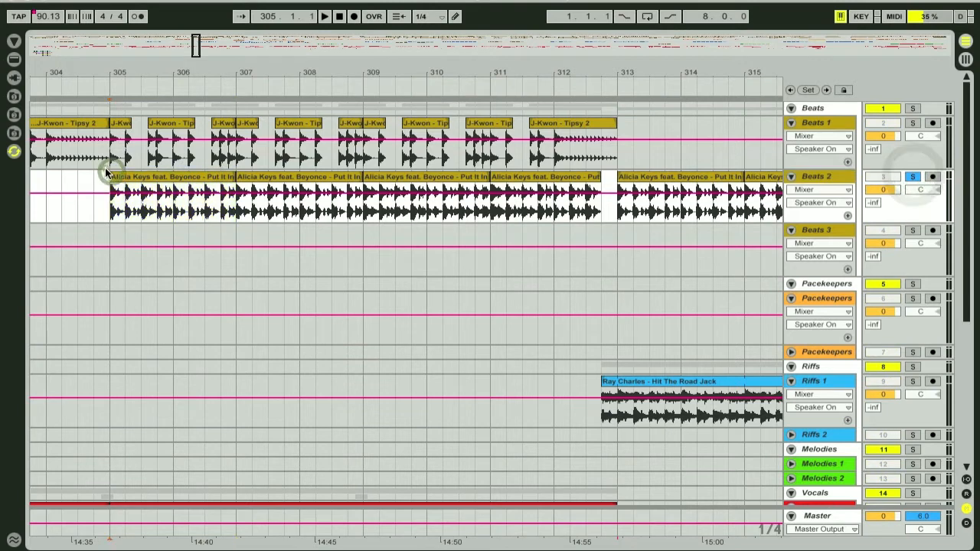
{"action": "key", "text": "space"}
{"action": "key", "text": "space"}
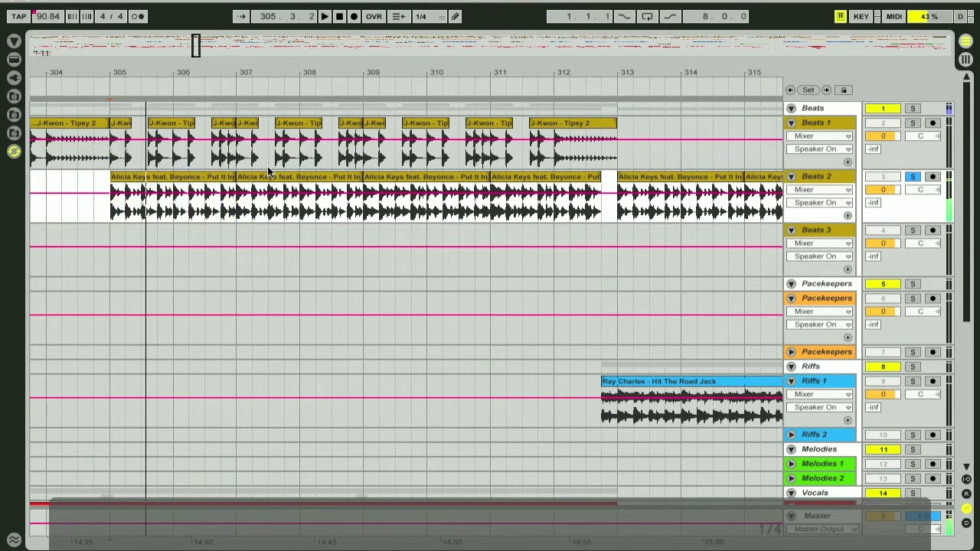
Audition the second Alicia Keys loop on Beats 2 from bar 307
{"action": "left_click", "coordinate": [239, 175]}
{"action": "left_click", "coordinate": [232, 158]}
{"action": "key", "text": "space"}
{"action": "key", "text": "space"}
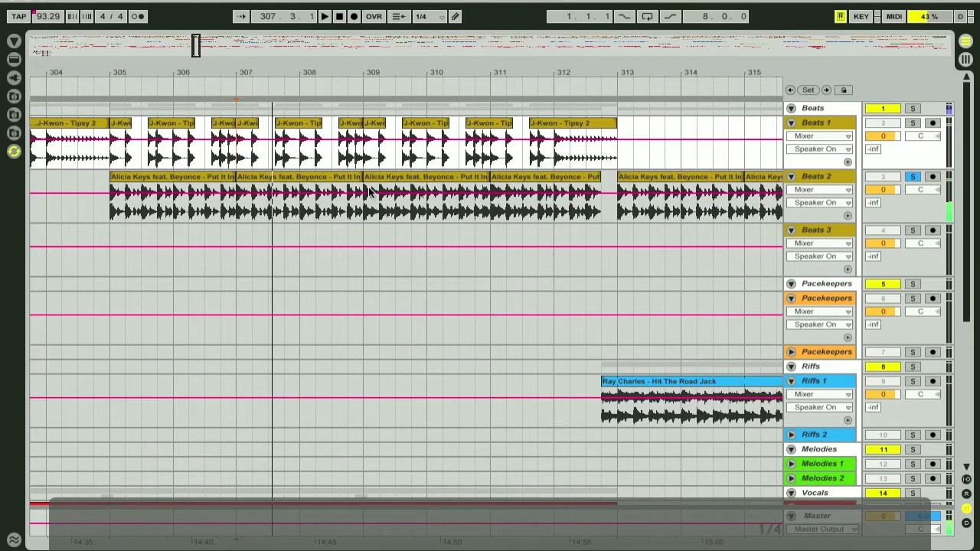
Audition the "With Clap" loops on Beats 2 from bars 309 and 311, and unsolo the track
{"action": "left_click", "coordinate": [363, 194]}
{"action": "key", "text": "space"}
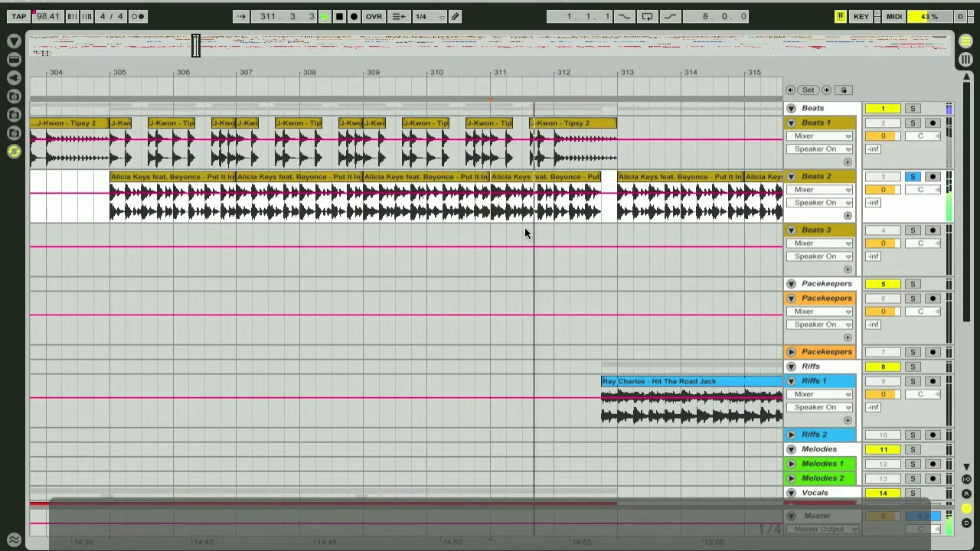
{"action": "left_click", "coordinate": [912, 177]}
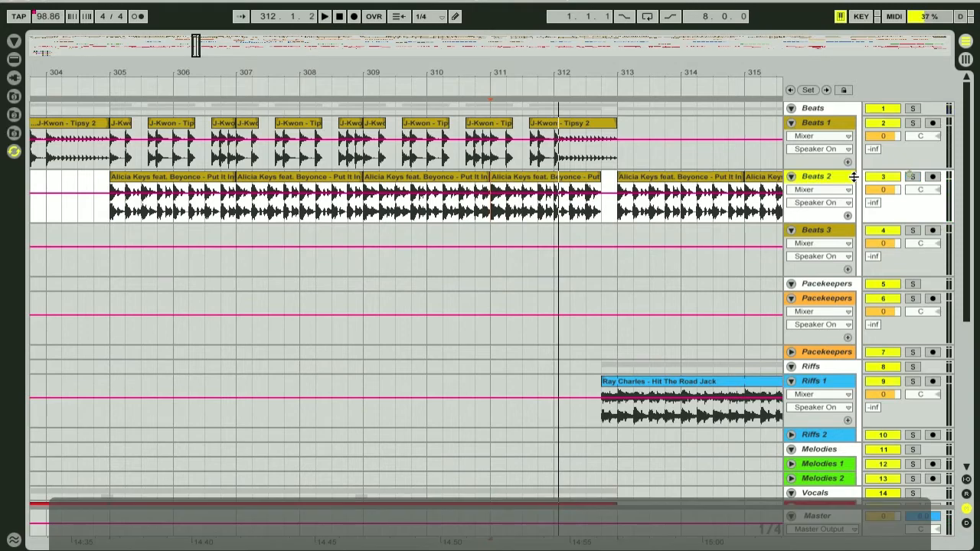
Set the insert marker at bar 312 within the last J-Kwon Tipsy 2 clip on Beats 1 and view the transition into bar 313
{"action": "left_click_drag", "start_coordinate": [618, 72], "coordinate": [343, 131]}
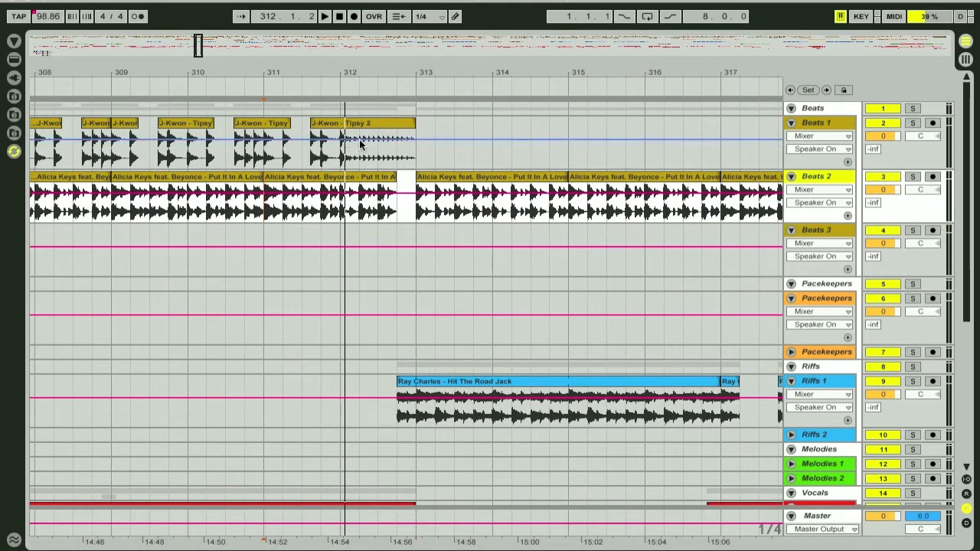
{"action": "left_click", "coordinate": [337, 153]}
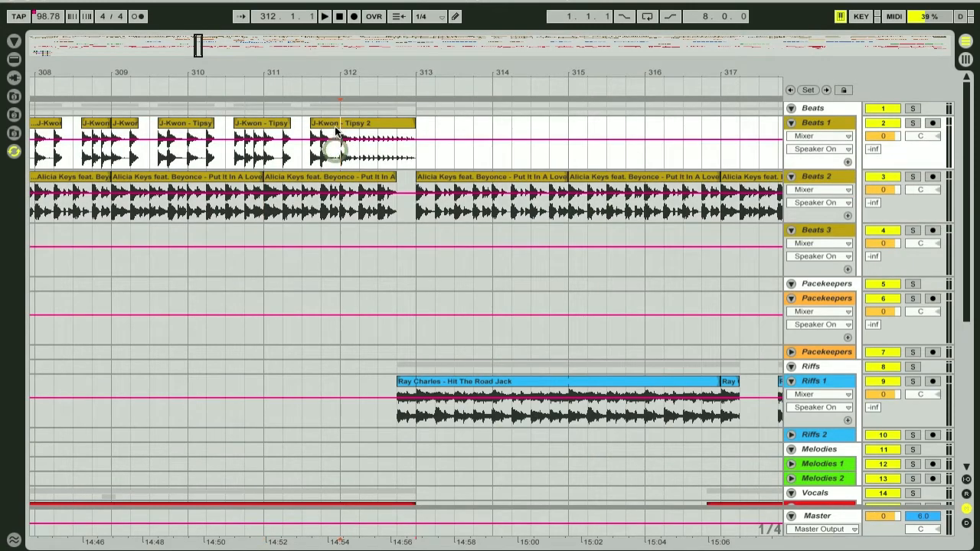
{"action": "left_click_drag", "start_coordinate": [419, 67], "coordinate": [382, 192]}
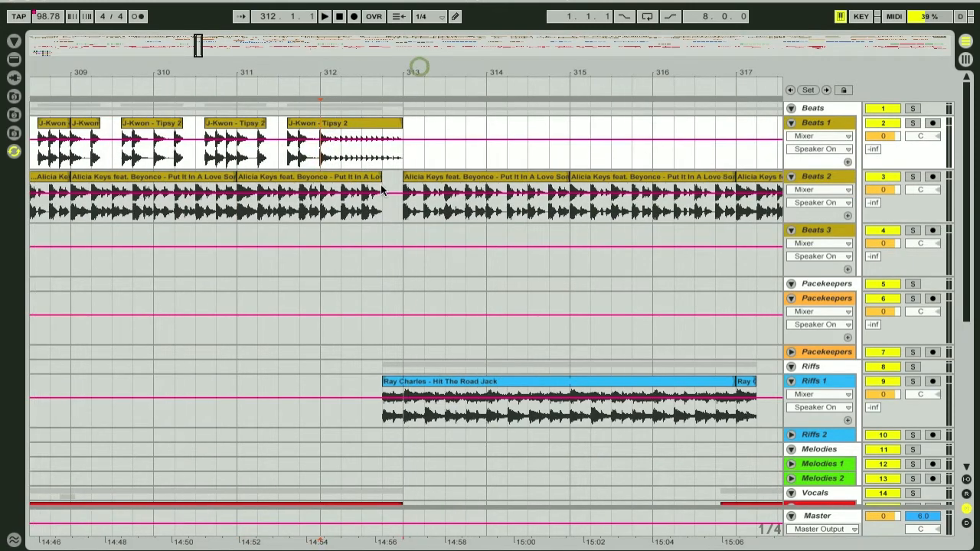
Examine the Ray Charles riff clips on Riffs 1 against the vocals, marking bars 316 and 317
{"action": "scroll", "coordinate": [370, 182], "scroll_direction": "down", "scroll_amount": 3}
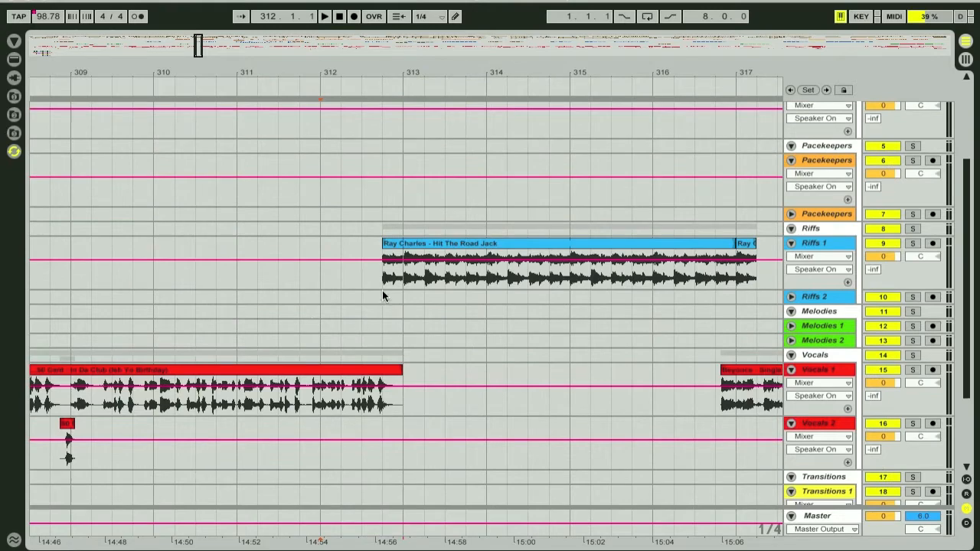
{"action": "left_click_drag", "start_coordinate": [463, 65], "coordinate": [305, 64]}
{"action": "scroll", "coordinate": [323, 211], "scroll_direction": "up", "scroll_amount": 3}
{"action": "scroll", "coordinate": [386, 266], "scroll_direction": "down", "scroll_amount": 4}
{"action": "left_click_drag", "start_coordinate": [361, 67], "coordinate": [357, 64]}
{"action": "left_click", "coordinate": [310, 282]}
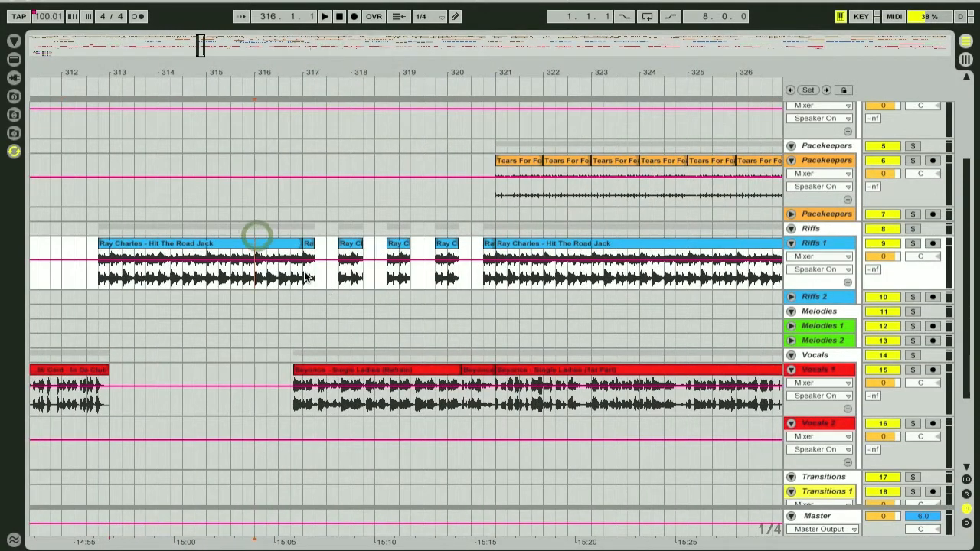
{"action": "left_click", "coordinate": [304, 277]}
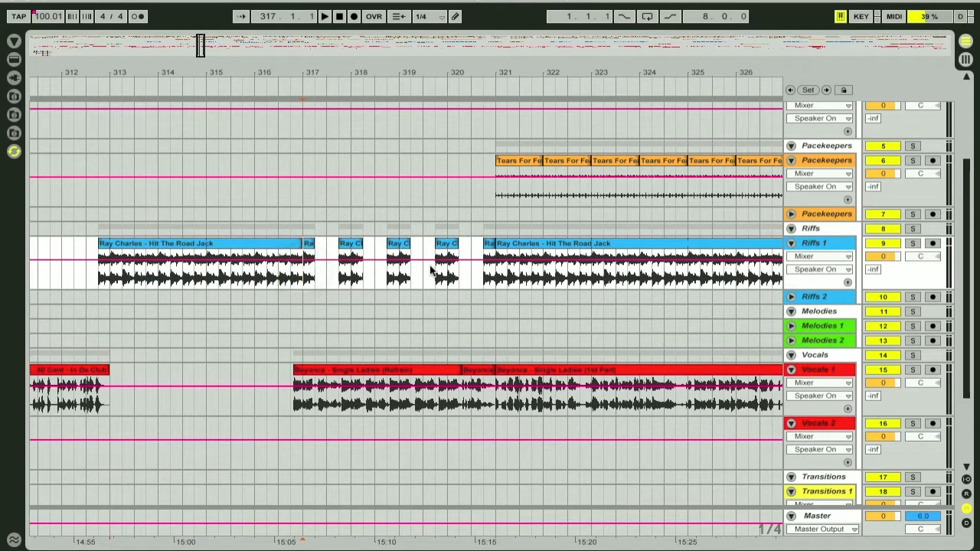
Select the Beyonce - Single Ladies (Refrain) clip on Vocals 1 and view it alongside the beats and riffs
{"action": "left_click_drag", "start_coordinate": [447, 67], "coordinate": [442, 69]}
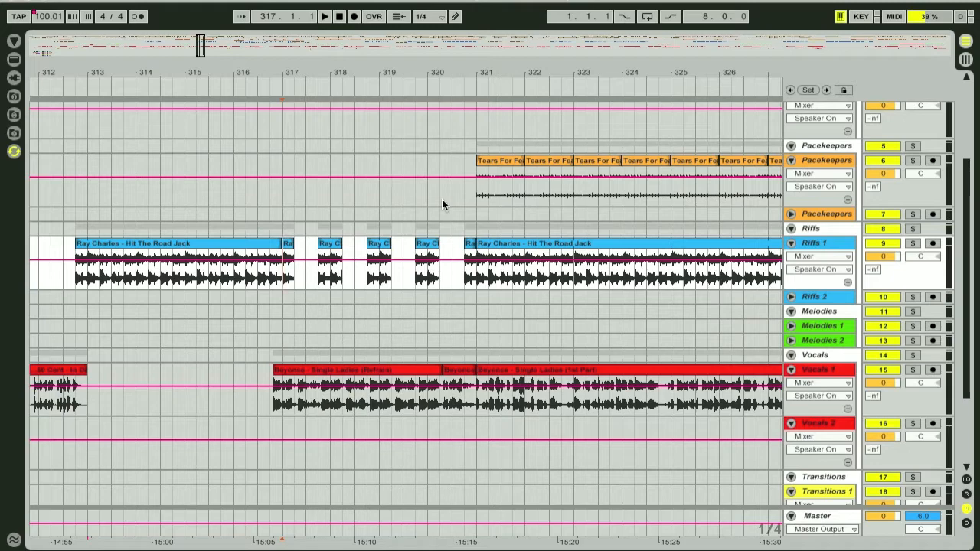
{"action": "scroll", "coordinate": [442, 200], "scroll_direction": "up", "scroll_amount": 3}
{"action": "scroll", "coordinate": [435, 220], "scroll_direction": "down", "scroll_amount": 2}
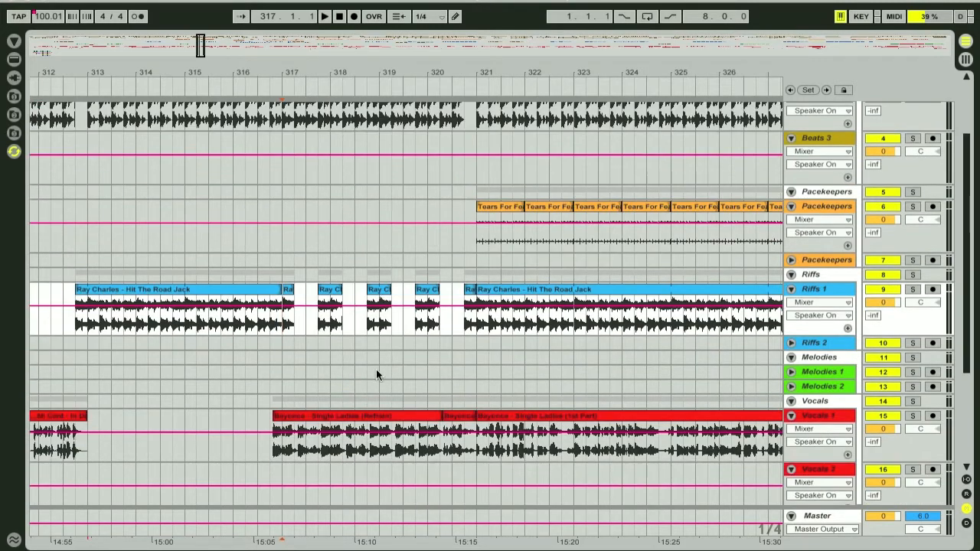
{"action": "left_click", "coordinate": [344, 414]}
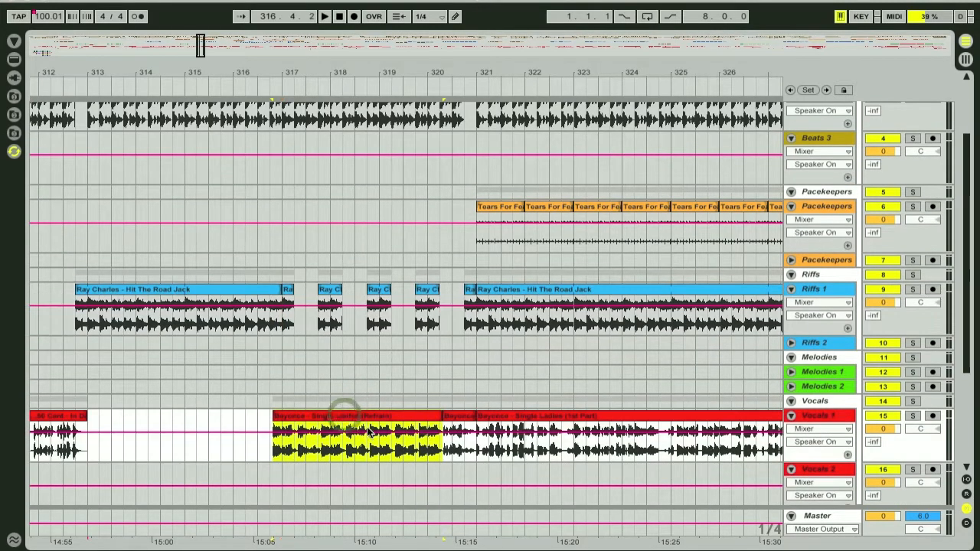
{"action": "mouse_move", "coordinate": [508, 67]}
{"action": "left_mouse_down"}
{"action": "mouse_move", "coordinate": [495, 66]}
{"action": "mouse_move", "coordinate": [508, 66]}
{"action": "left_mouse_up"}
{"action": "scroll", "coordinate": [347, 336], "scroll_direction": "up", "scroll_amount": 3}
{"action": "scroll", "coordinate": [383, 294], "scroll_direction": "down", "scroll_amount": 3}
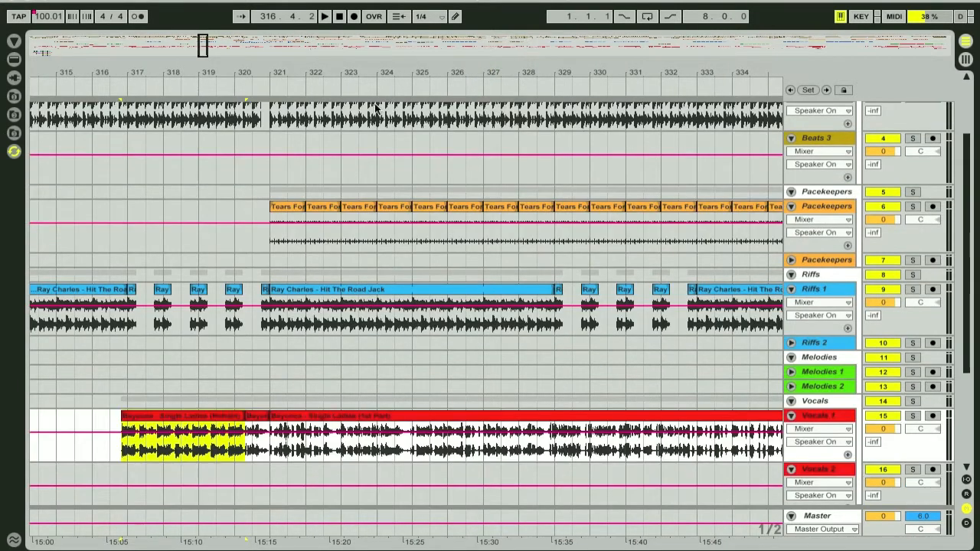
Examine the Single Ladies (1st Part) vocals on Vocals 1 up to the Ray Charles chorus entry at bar 337
{"action": "left_click_drag", "start_coordinate": [353, 67], "coordinate": [280, 66]}
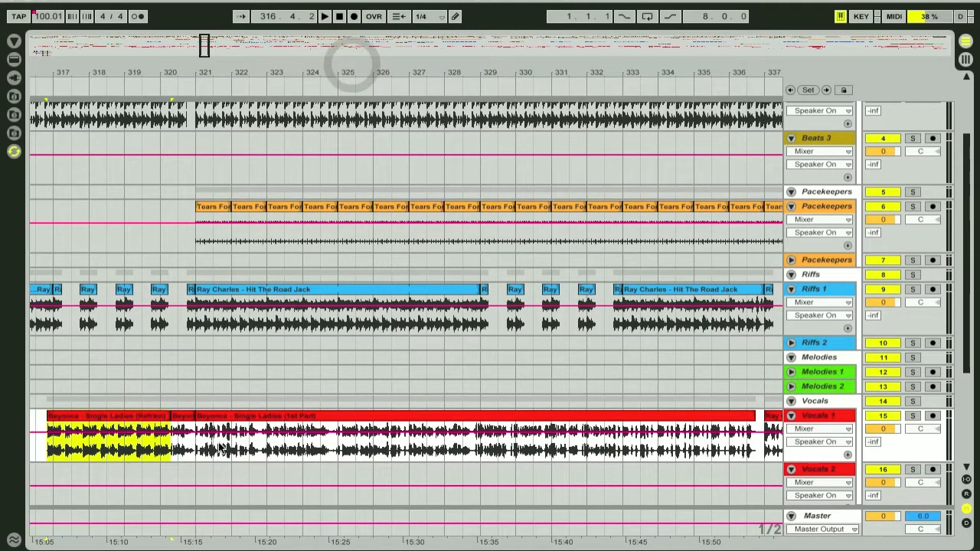
{"action": "left_click_drag", "start_coordinate": [404, 67], "coordinate": [369, 49]}
{"action": "scroll", "coordinate": [427, 344], "scroll_direction": "up", "scroll_amount": 3}
{"action": "scroll", "coordinate": [403, 335], "scroll_direction": "down", "scroll_amount": 2}
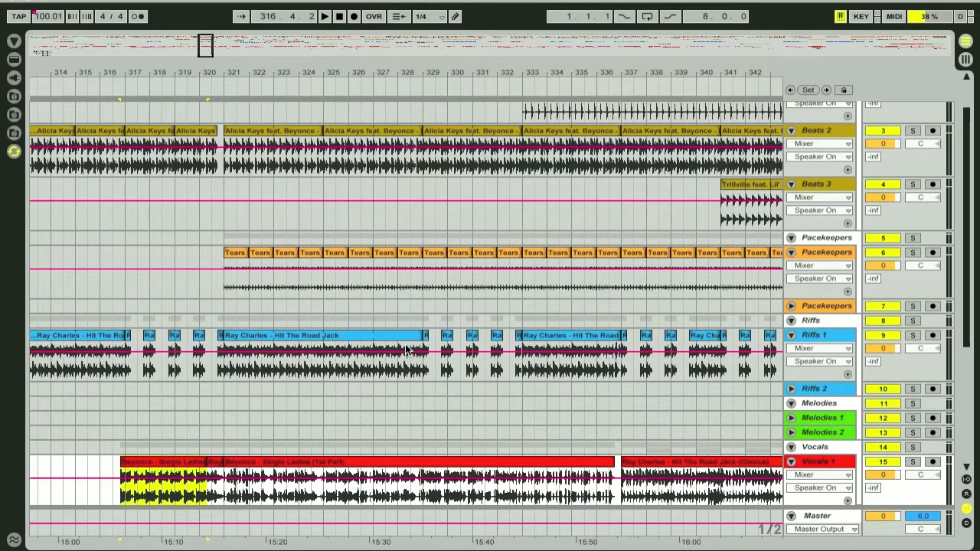
Select the long Ray Charles - Hit The Road Jack clip at bar 321 on Riffs 1 and compare it with the surrounding sections
{"action": "left_click", "coordinate": [332, 336]}
{"action": "left_click_drag", "start_coordinate": [243, 69], "coordinate": [244, 63]}
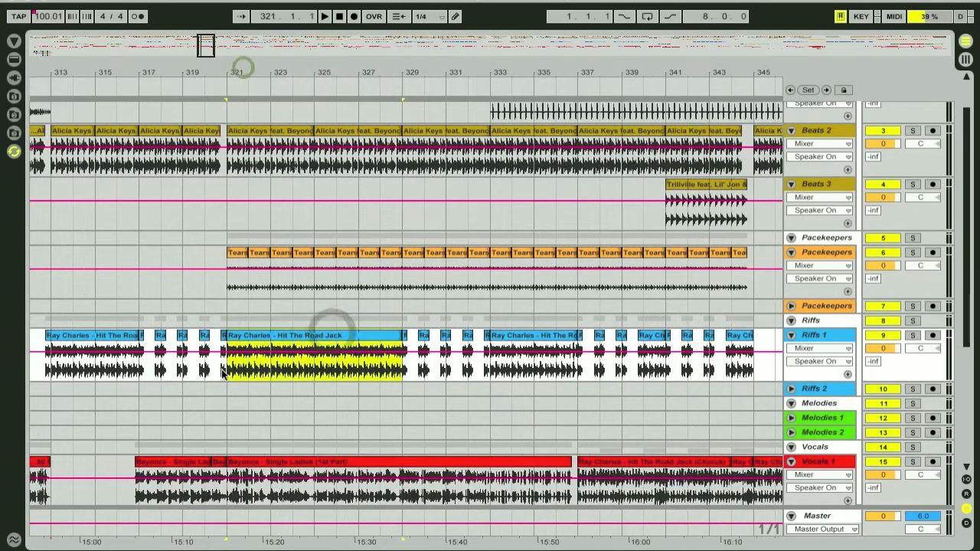
{"action": "left_click_drag", "start_coordinate": [441, 73], "coordinate": [385, 74]}
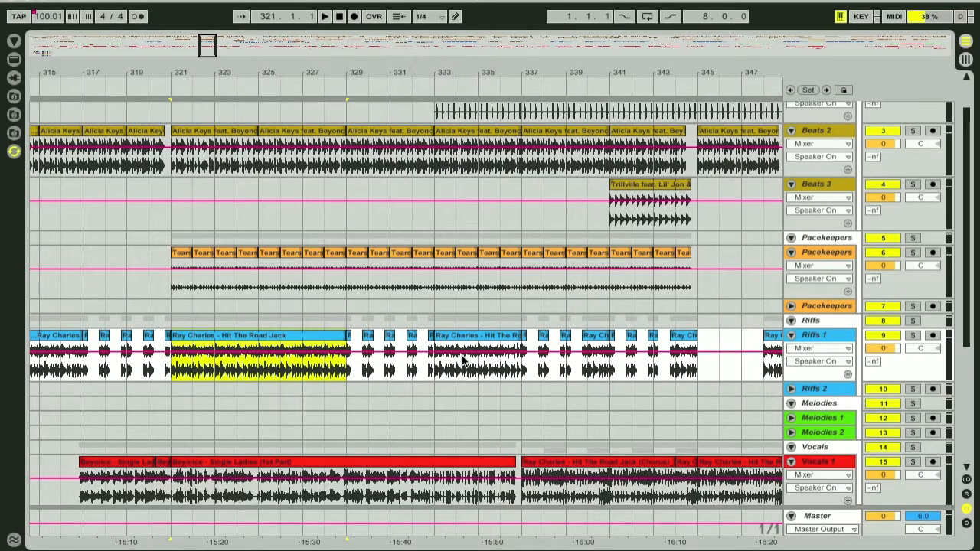
{"action": "left_click_drag", "start_coordinate": [525, 71], "coordinate": [490, 74]}
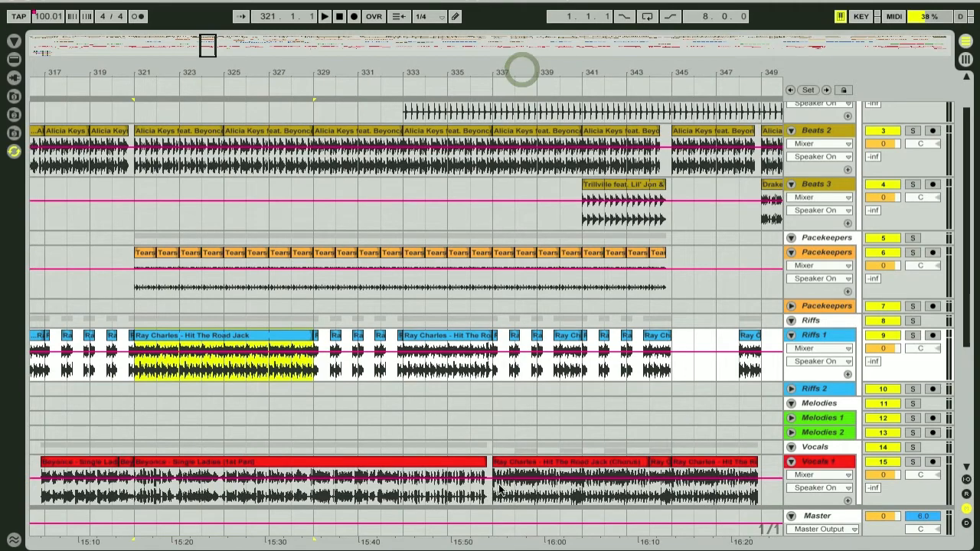
{"action": "left_click_drag", "start_coordinate": [400, 70], "coordinate": [416, 73]}
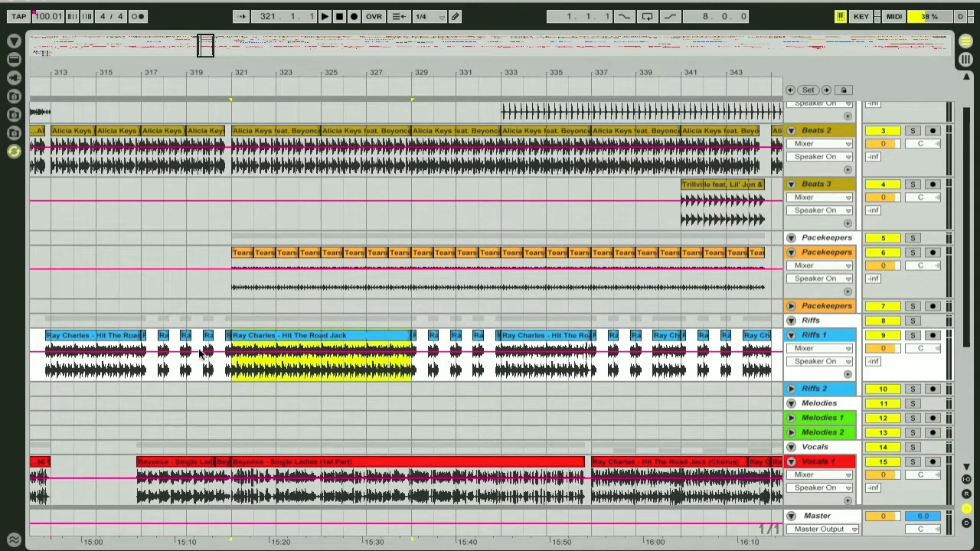
Highlight the Ray Charles clips on Riffs 1, ending with the chopped riff section between bars 329 and 333
{"action": "left_click", "coordinate": [99, 335]}
{"action": "left_click", "coordinate": [574, 336]}
{"action": "left_click_drag", "start_coordinate": [414, 374], "coordinate": [497, 367]}
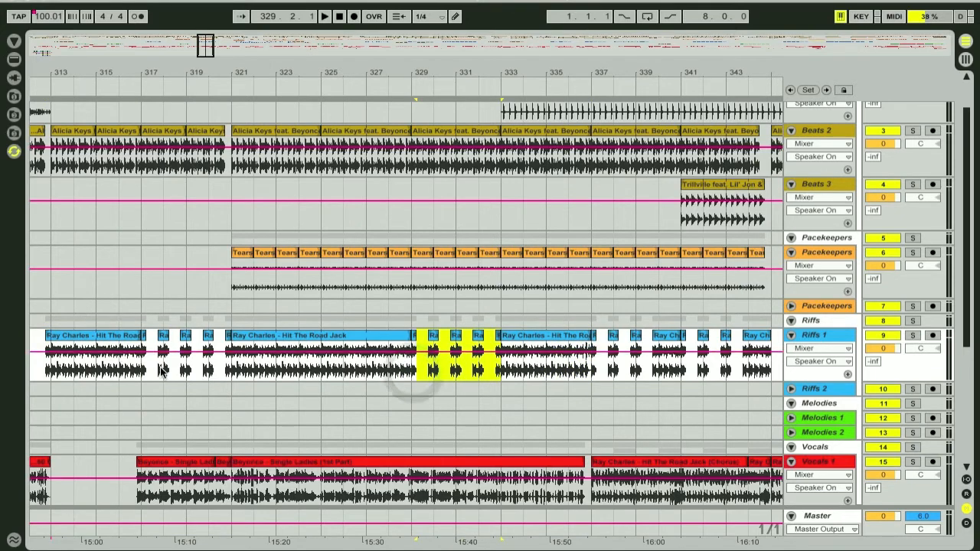
Set the insert marker at bar 337 on Riffs 2, where the Ray Charles chorus vocals enter, and view the preceding bars
{"action": "left_click_drag", "start_coordinate": [437, 75], "coordinate": [437, 74]}
{"action": "left_click_drag", "start_coordinate": [551, 70], "coordinate": [548, 66]}
{"action": "scroll", "coordinate": [496, 267], "scroll_direction": "down", "scroll_amount": 3}
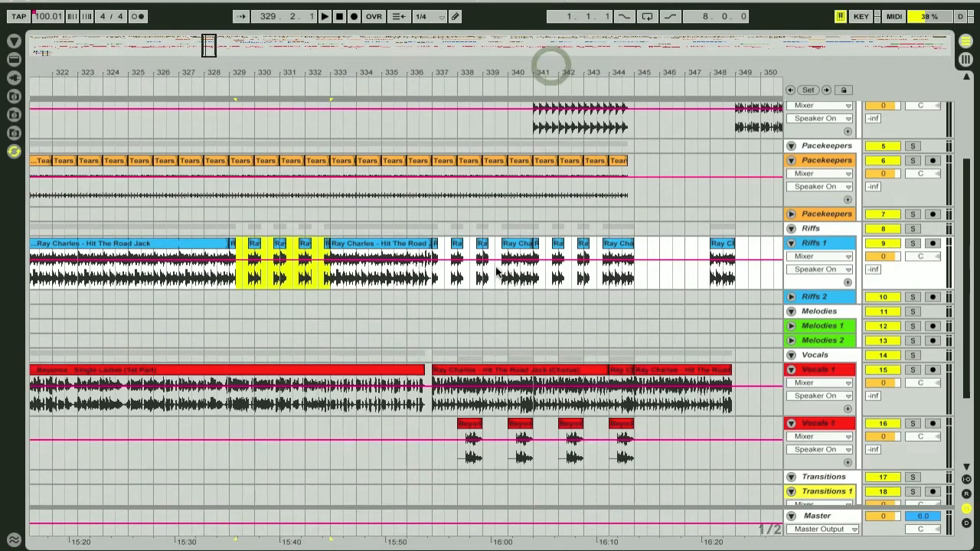
{"action": "left_click", "coordinate": [431, 295]}
{"action": "left_click_drag", "start_coordinate": [351, 67], "coordinate": [350, 67]}
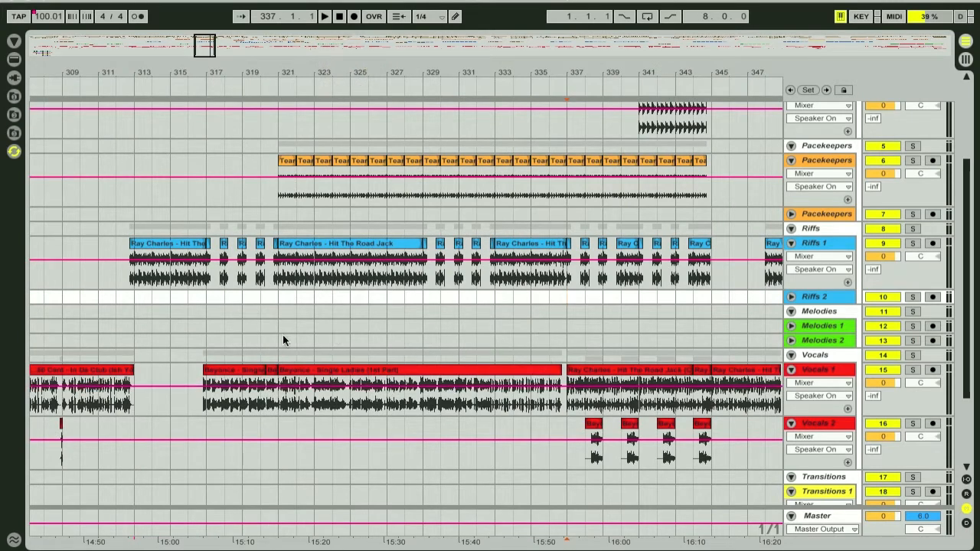
{"action": "left_click_drag", "start_coordinate": [398, 65], "coordinate": [398, 71]}
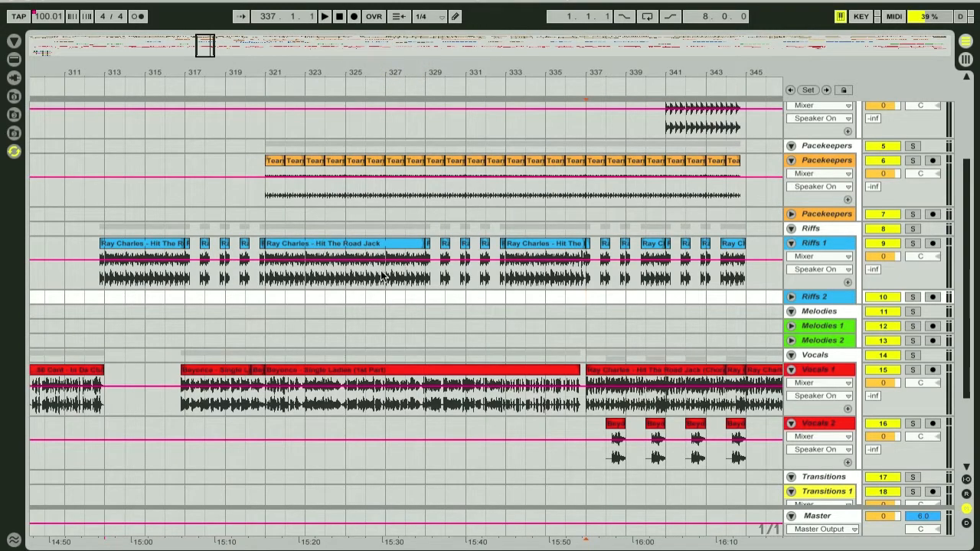
{"action": "mouse_move", "coordinate": [484, 65]}
{"action": "left_mouse_down"}
{"action": "mouse_move", "coordinate": [465, 72]}
{"action": "mouse_move", "coordinate": [483, 66]}
{"action": "left_mouse_up"}
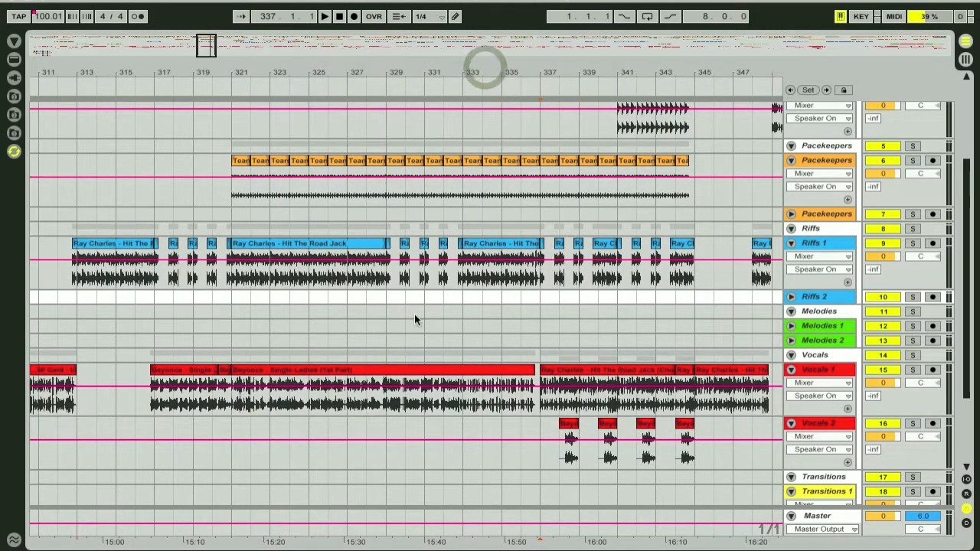
Examine how the Beats tracks and Pacekeepers line up with the riffs and vocals between bars 323 and 351
{"action": "scroll", "coordinate": [468, 240], "scroll_direction": "up", "scroll_amount": 5}
{"action": "left_click_drag", "start_coordinate": [483, 70], "coordinate": [481, 69]}
{"action": "scroll", "coordinate": [362, 147], "scroll_direction": "down", "scroll_amount": 2}
{"action": "scroll", "coordinate": [361, 147], "scroll_direction": "up", "scroll_amount": 2}
{"action": "left_click_drag", "start_coordinate": [405, 70], "coordinate": [406, 71]}
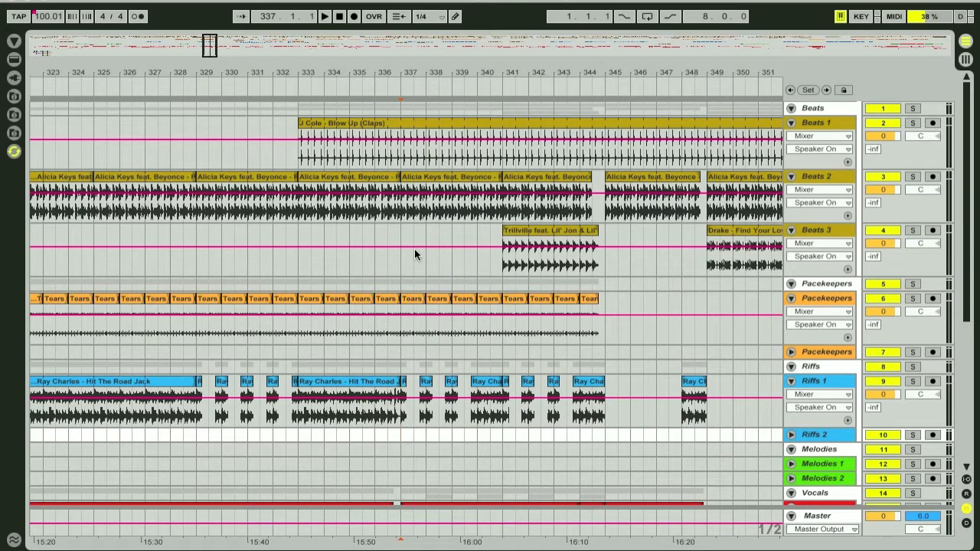
{"action": "scroll", "coordinate": [453, 284], "scroll_direction": "down", "scroll_amount": 2}
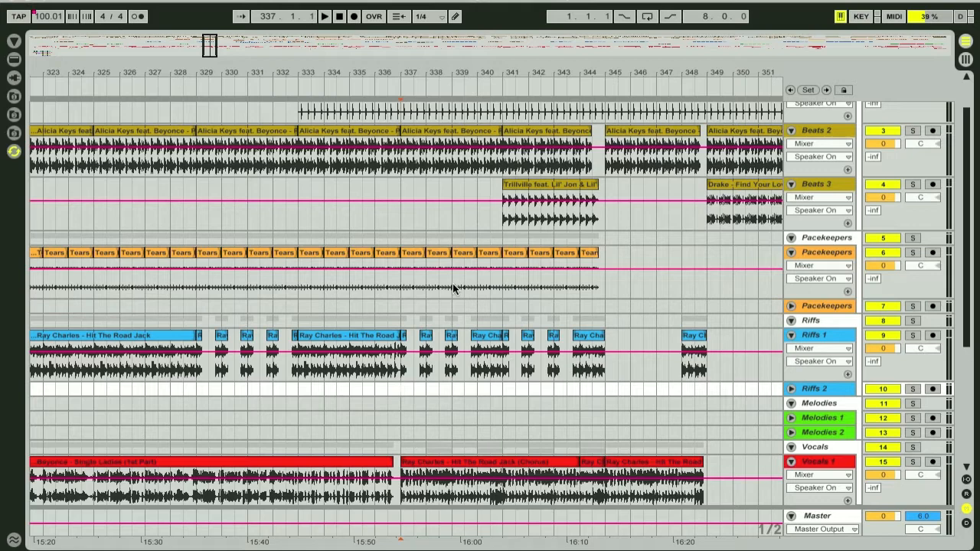
{"action": "scroll", "coordinate": [453, 288], "scroll_direction": "up", "scroll_amount": 3}
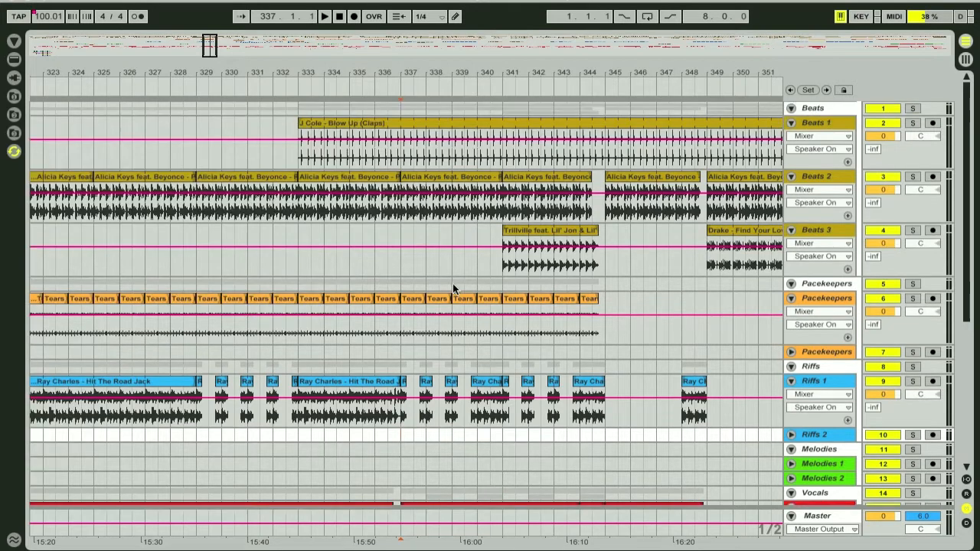
{"action": "left_click_drag", "start_coordinate": [422, 67], "coordinate": [419, 73]}
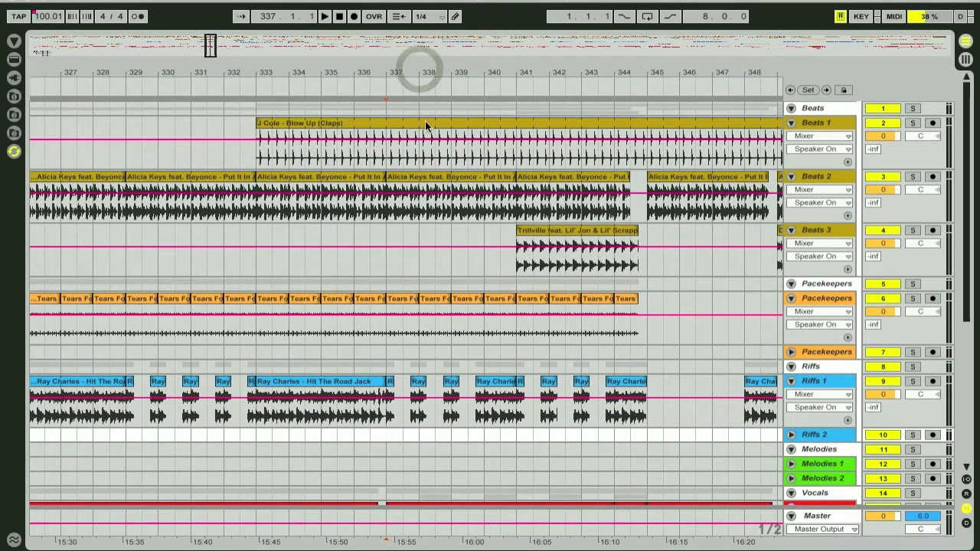
{"action": "scroll", "coordinate": [508, 246], "scroll_direction": "down", "scroll_amount": 5}
{"action": "scroll", "coordinate": [508, 252], "scroll_direction": "up", "scroll_amount": 5}
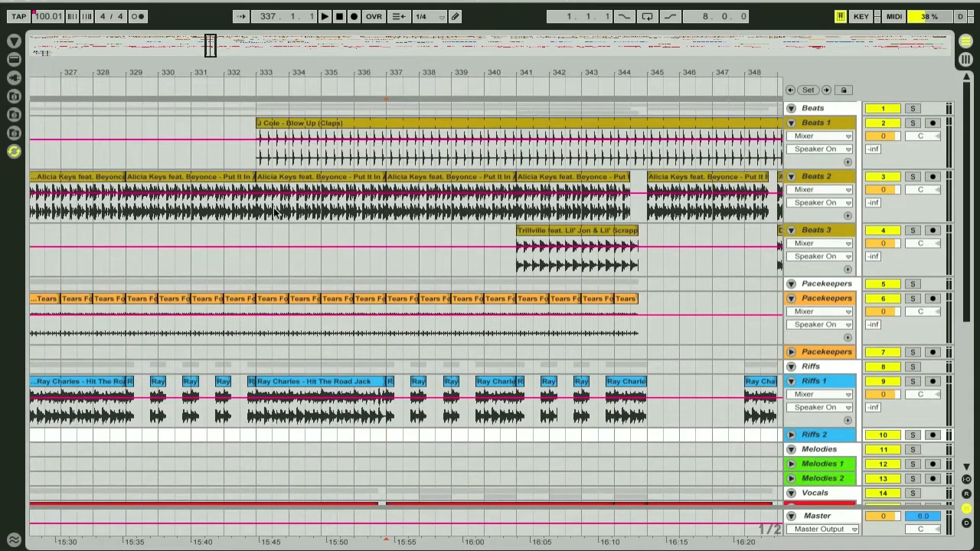
Set the insert marker at bar 333 on Beats 1 and inspect the J Cole - Blow Up (Claps) hits against the Alicia Keys beat
{"action": "left_click", "coordinate": [282, 124]}
{"action": "left_click", "coordinate": [256, 154]}
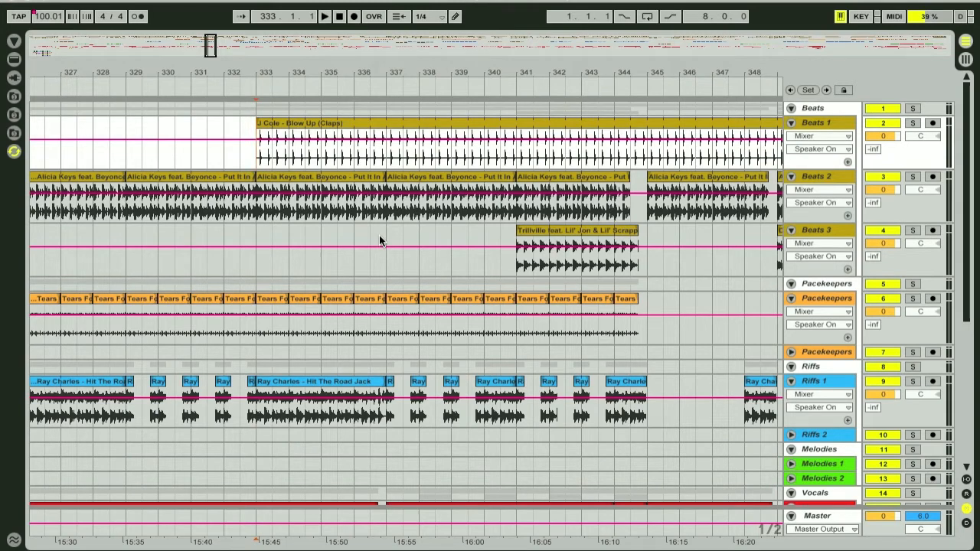
{"action": "left_click_drag", "start_coordinate": [257, 65], "coordinate": [313, 167]}
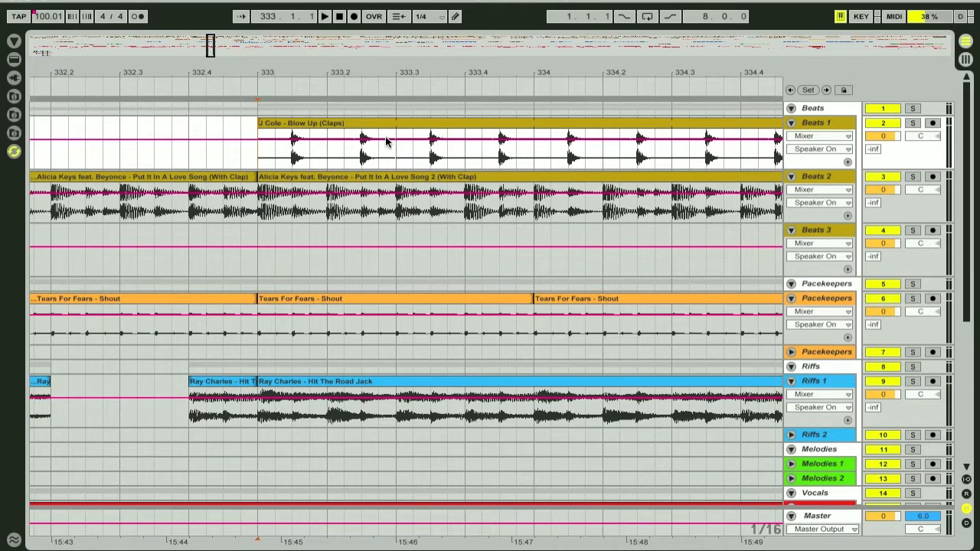
{"action": "left_click_drag", "start_coordinate": [339, 65], "coordinate": [383, 66]}
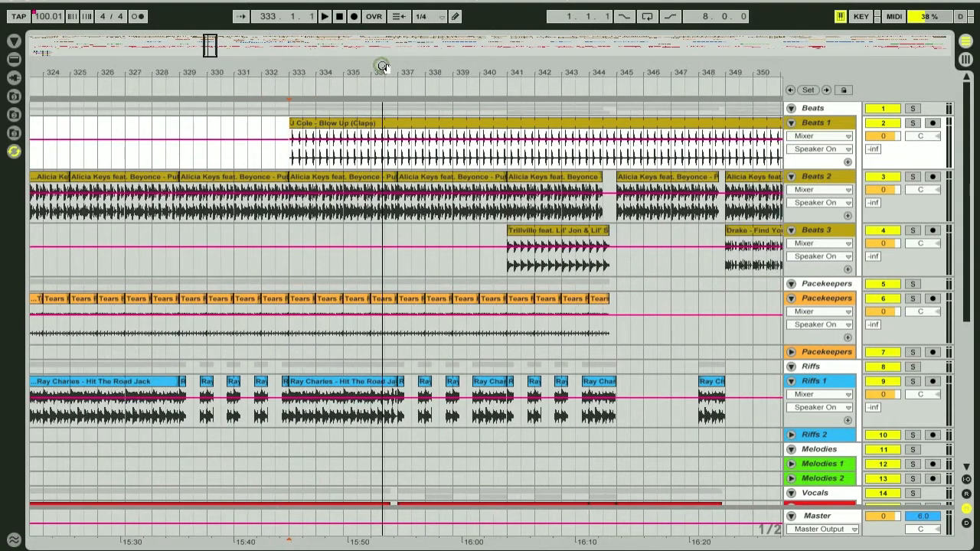
Examine the Ray Charles riffs and chorus vocals from bar 337 onward against the Beyonce clips and the beats
{"action": "scroll", "coordinate": [435, 290], "scroll_direction": "down", "scroll_amount": 3}
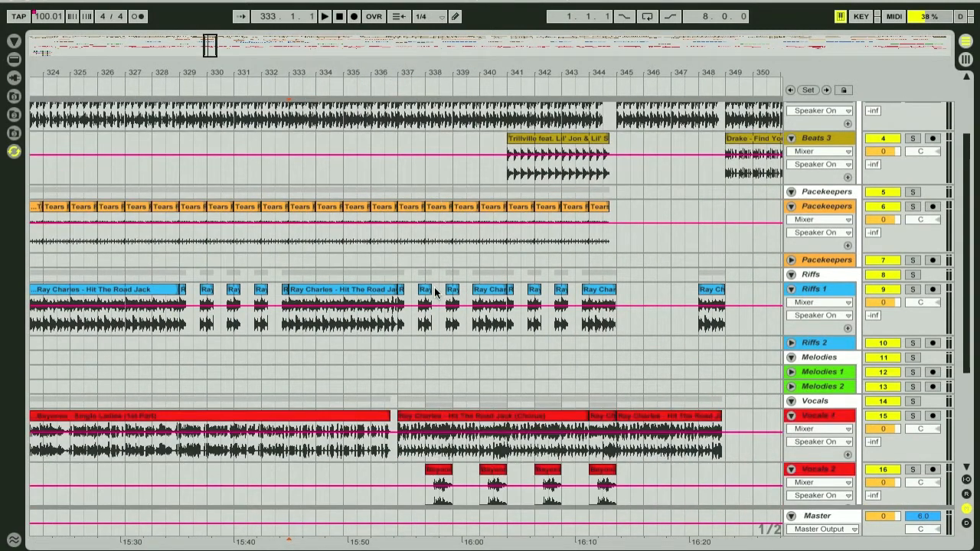
{"action": "left_click_drag", "start_coordinate": [441, 67], "coordinate": [311, 67]}
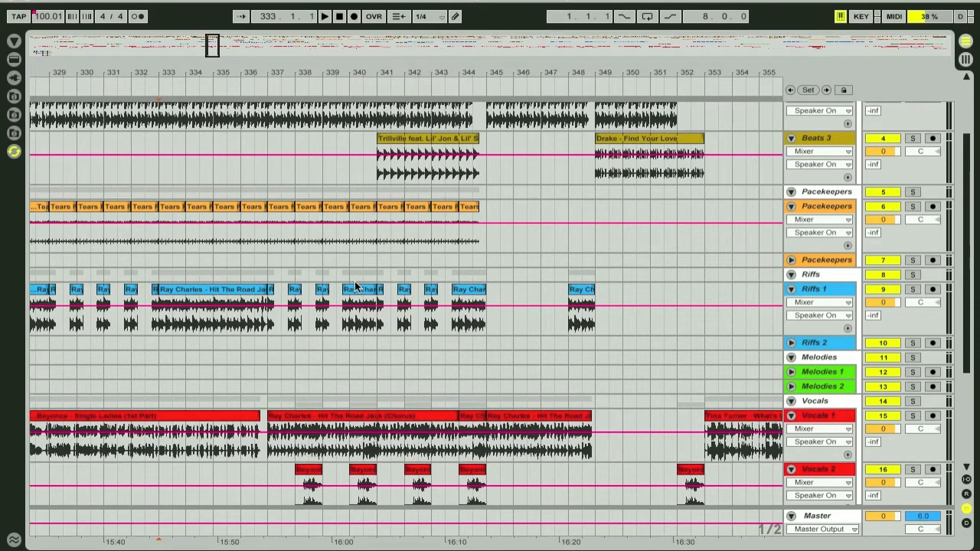
{"action": "scroll", "coordinate": [356, 288], "scroll_direction": "up", "scroll_amount": 3}
{"action": "left_click_drag", "start_coordinate": [408, 66], "coordinate": [406, 69]}
{"action": "scroll", "coordinate": [353, 339], "scroll_direction": "down", "scroll_amount": 5}
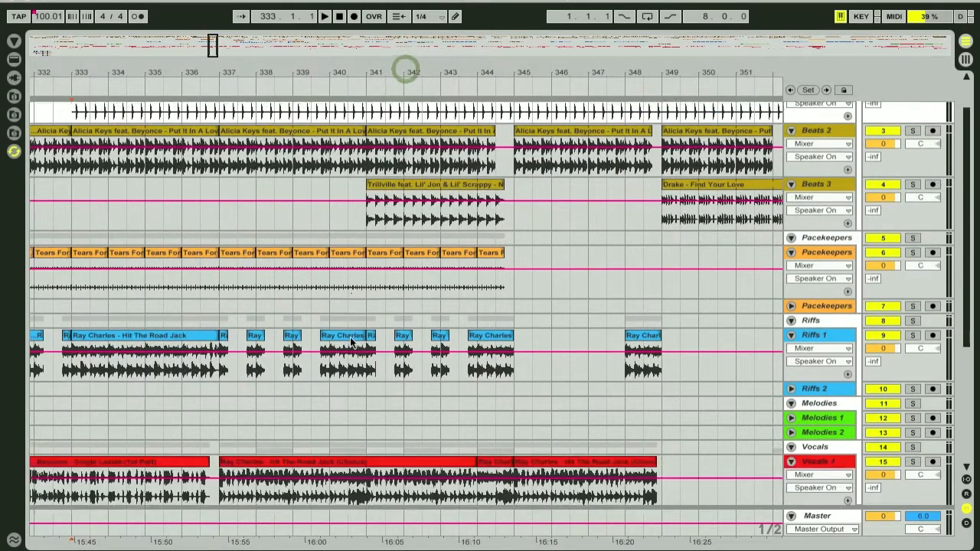
{"action": "scroll", "coordinate": [375, 352], "scroll_direction": "up", "scroll_amount": 5}
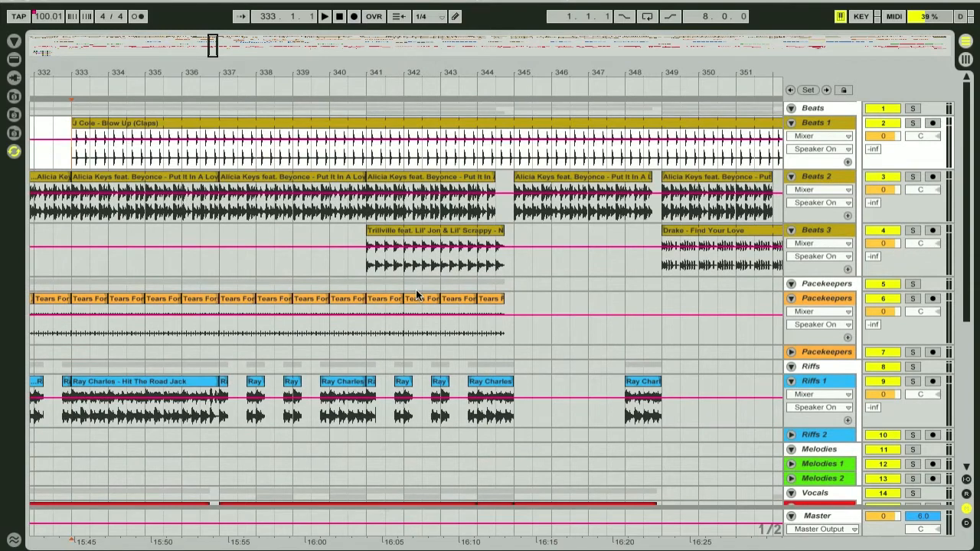
Highlight the section starting at bar 341 and select the Trillville clip on Beats 3
{"action": "scroll", "coordinate": [405, 291], "scroll_direction": "down", "scroll_amount": 5}
{"action": "left_click_drag", "start_coordinate": [358, 330], "coordinate": [510, 323]}
{"action": "scroll", "coordinate": [369, 323], "scroll_direction": "up", "scroll_amount": 5}
{"action": "left_click", "coordinate": [420, 231]}
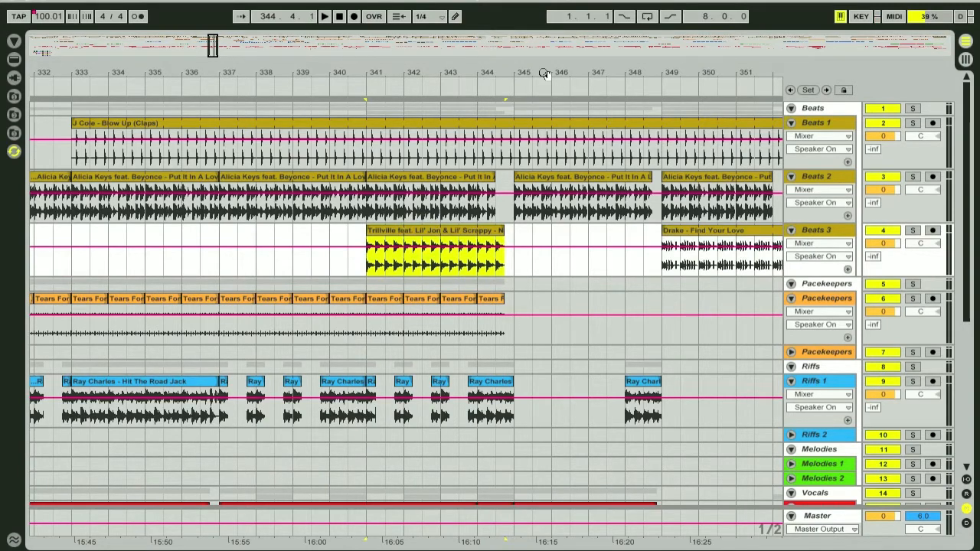
Select the first Tears For Fears clip at bar 321 on the upper Pacekeepers track and view the whole run of clips
{"action": "left_click_drag", "start_coordinate": [545, 71], "coordinate": [544, 67]}
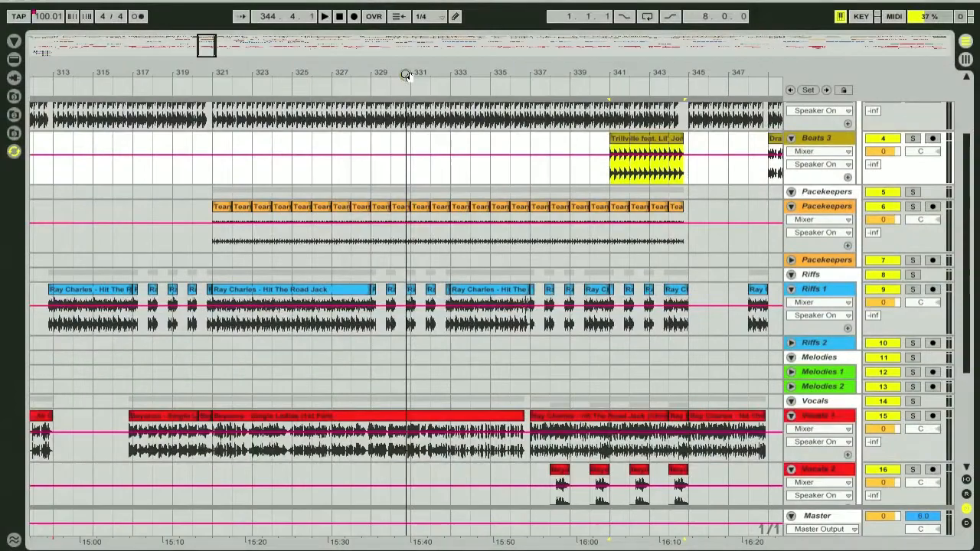
{"action": "left_click", "coordinate": [226, 207]}
{"action": "left_click", "coordinate": [225, 205]}
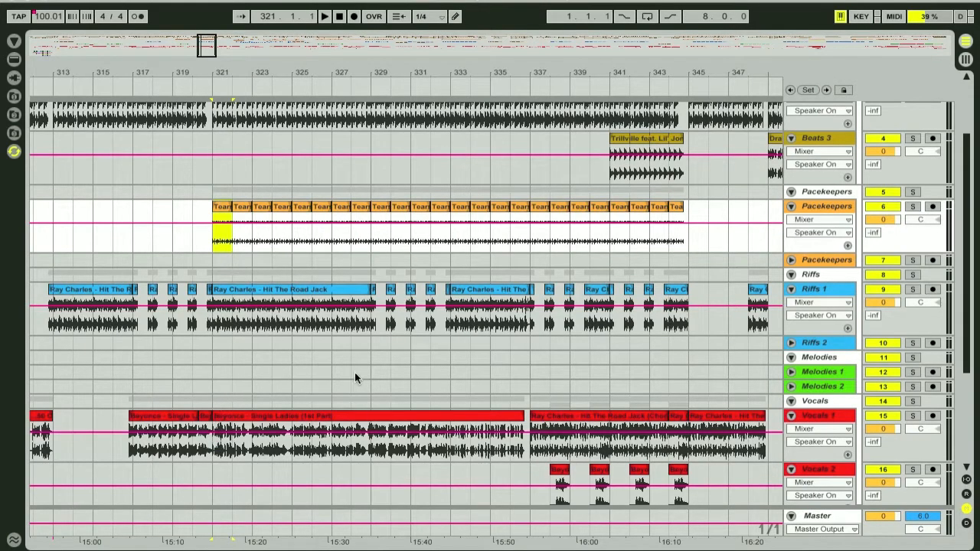
{"action": "left_click_drag", "start_coordinate": [397, 59], "coordinate": [396, 71]}
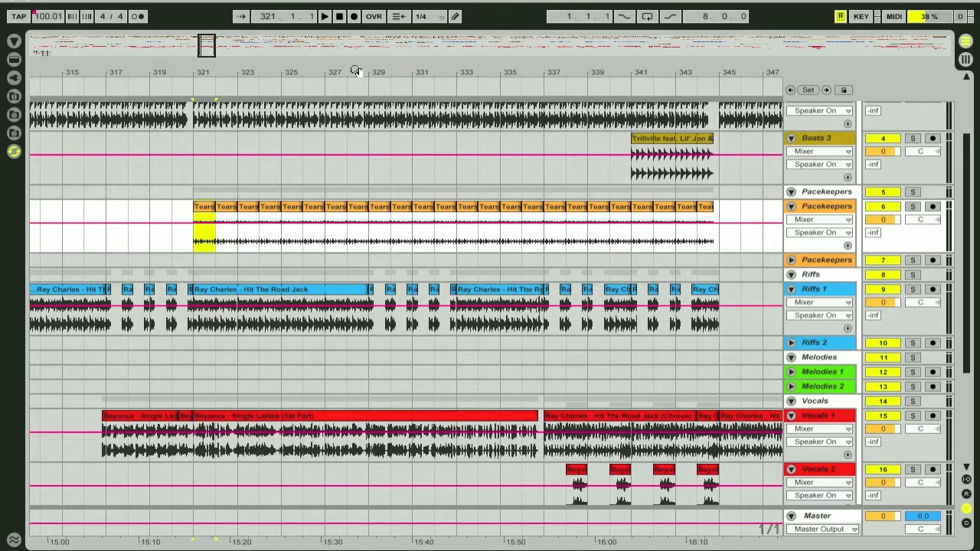
Review the arrangement from bar 303 onward and inspect the beat, riff and vocal changeover around bar 313
{"action": "left_click_drag", "start_coordinate": [242, 73], "coordinate": [418, 76]}
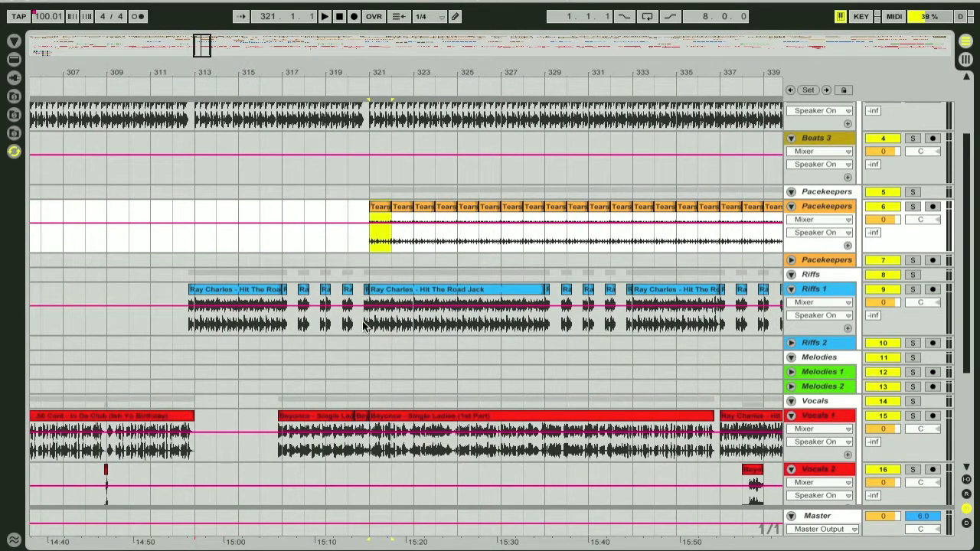
{"action": "left_click_drag", "start_coordinate": [455, 72], "coordinate": [453, 68]}
{"action": "left_click_drag", "start_coordinate": [262, 71], "coordinate": [311, 69]}
{"action": "scroll", "coordinate": [382, 190], "scroll_direction": "up", "scroll_amount": 3}
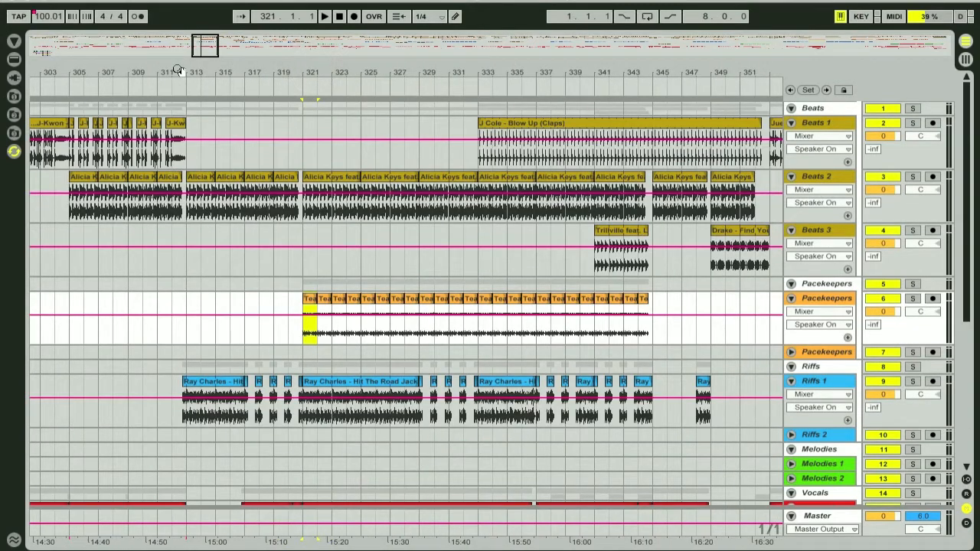
{"action": "left_click_drag", "start_coordinate": [179, 67], "coordinate": [185, 201]}
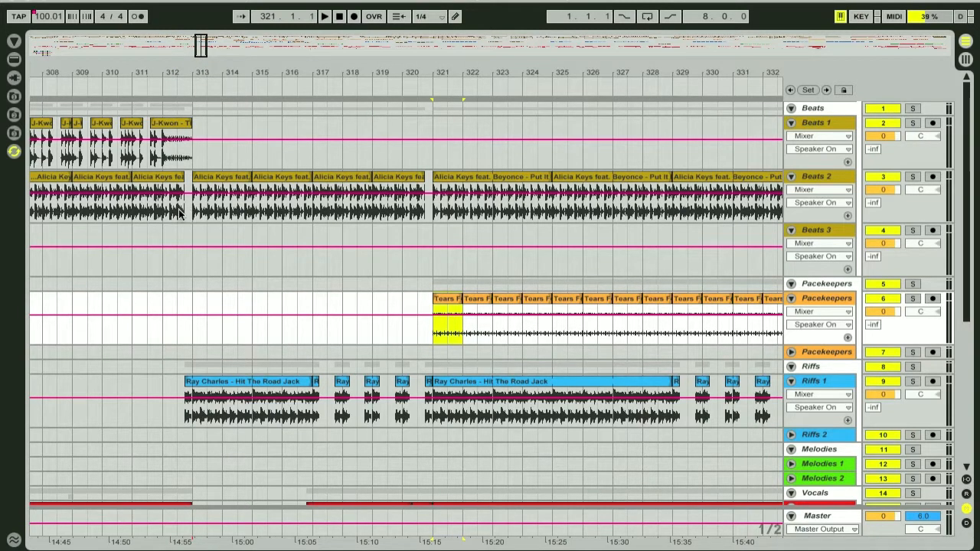
{"action": "scroll", "coordinate": [473, 294], "scroll_direction": "down", "scroll_amount": 5}
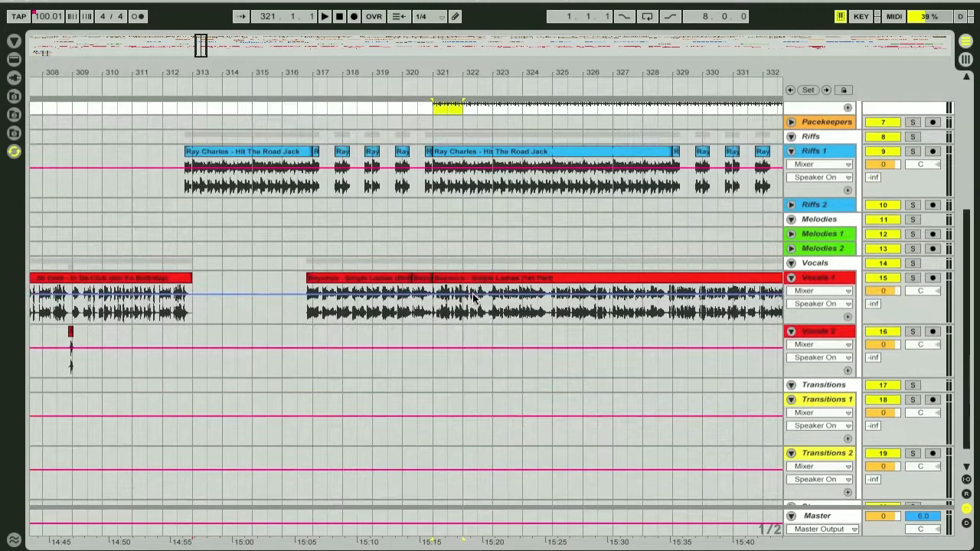
Inspect the gap before bar 345, where the Beats 2, Trillville and Tears For Fears clips end against the Ray Charles riff and vocals
{"action": "left_click", "coordinate": [490, 66]}
{"action": "left_click_drag", "start_coordinate": [490, 67], "coordinate": [488, 64]}
{"action": "scroll", "coordinate": [636, 182], "scroll_direction": "up", "scroll_amount": 4}
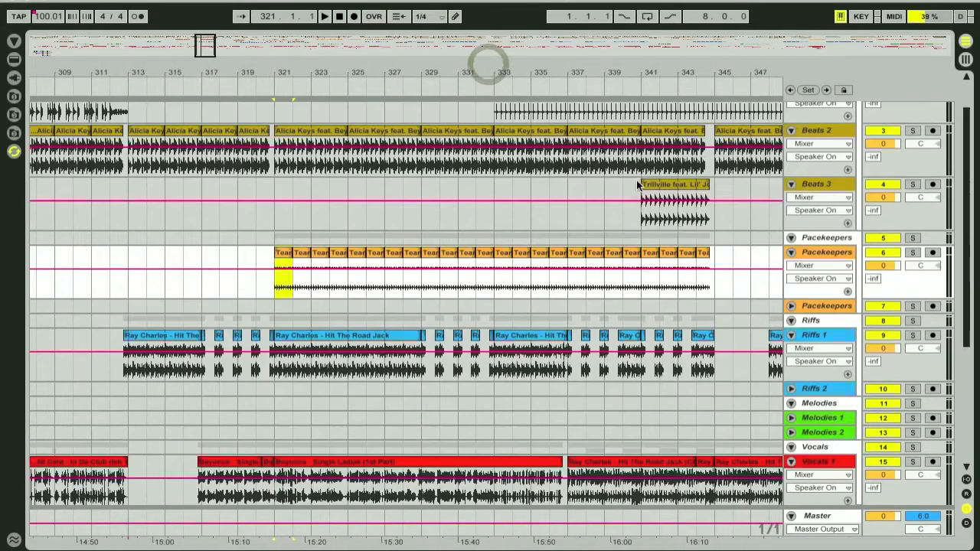
{"action": "left_click_drag", "start_coordinate": [606, 64], "coordinate": [380, 75]}
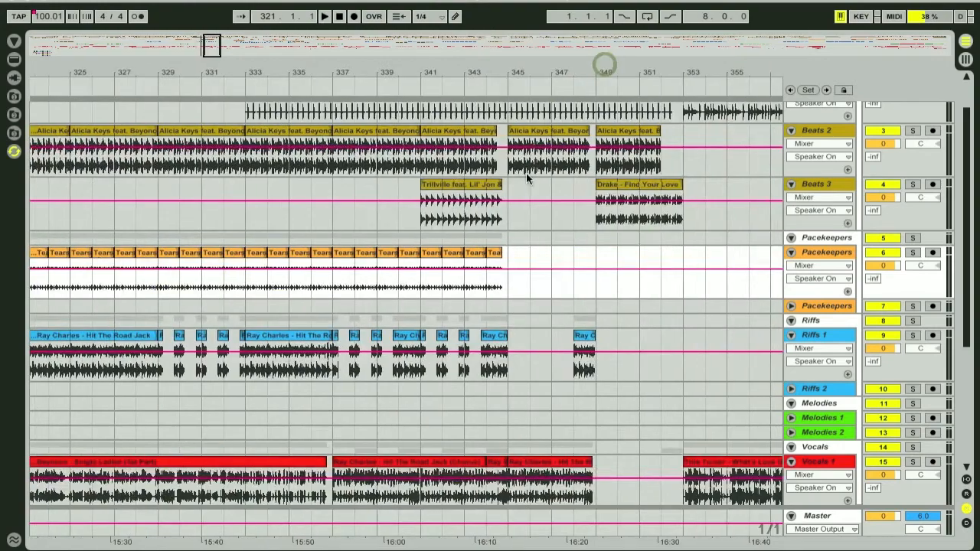
{"action": "left_click_drag", "start_coordinate": [504, 69], "coordinate": [505, 218]}
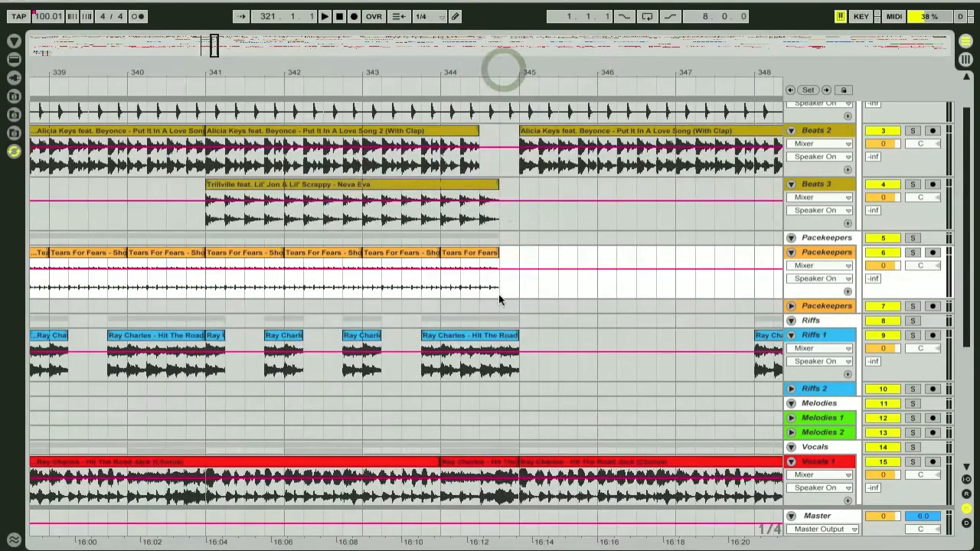
{"action": "left_click_drag", "start_coordinate": [478, 63], "coordinate": [480, 71]}
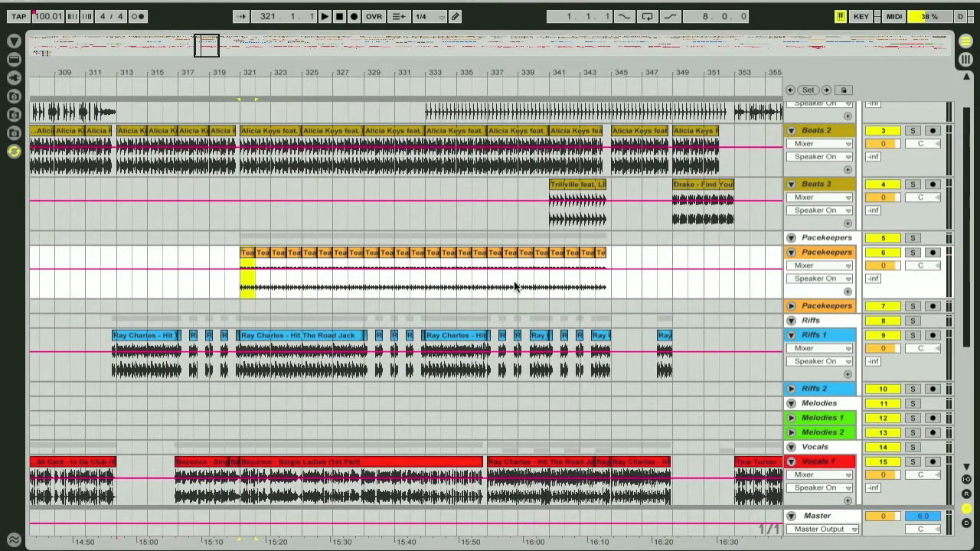
Examine the lead-in to bar 353, with the Beyonce and Daft Punk clips ahead of the Tina Turner vocals
{"action": "left_click_drag", "start_coordinate": [114, 67], "coordinate": [301, 75]}
{"action": "left_click_drag", "start_coordinate": [592, 69], "coordinate": [605, 71]}
{"action": "scroll", "coordinate": [554, 370], "scroll_direction": "down", "scroll_amount": 5}
{"action": "scroll", "coordinate": [638, 117], "scroll_direction": "down", "scroll_amount": 4}
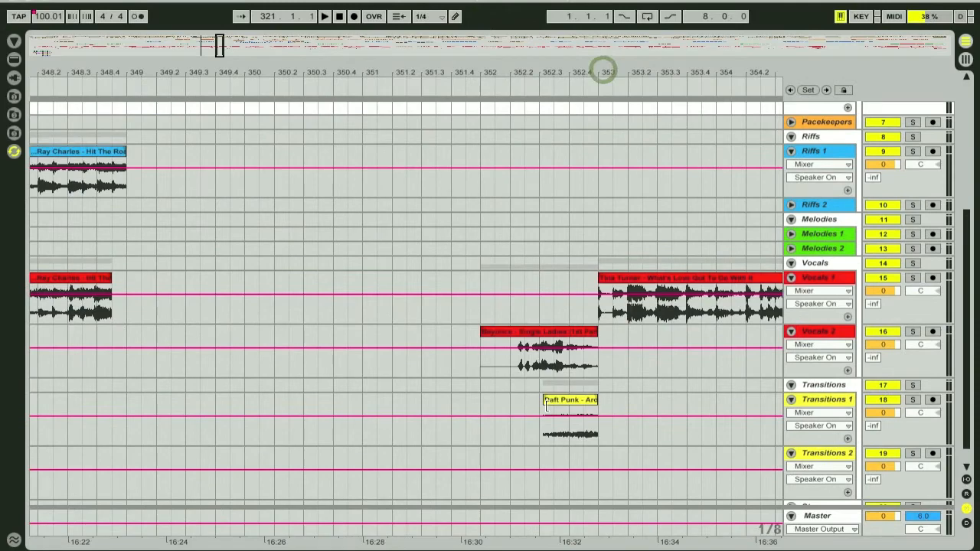
{"action": "left_click_drag", "start_coordinate": [508, 66], "coordinate": [507, 73]}
{"action": "scroll", "coordinate": [566, 196], "scroll_direction": "up", "scroll_amount": 6}
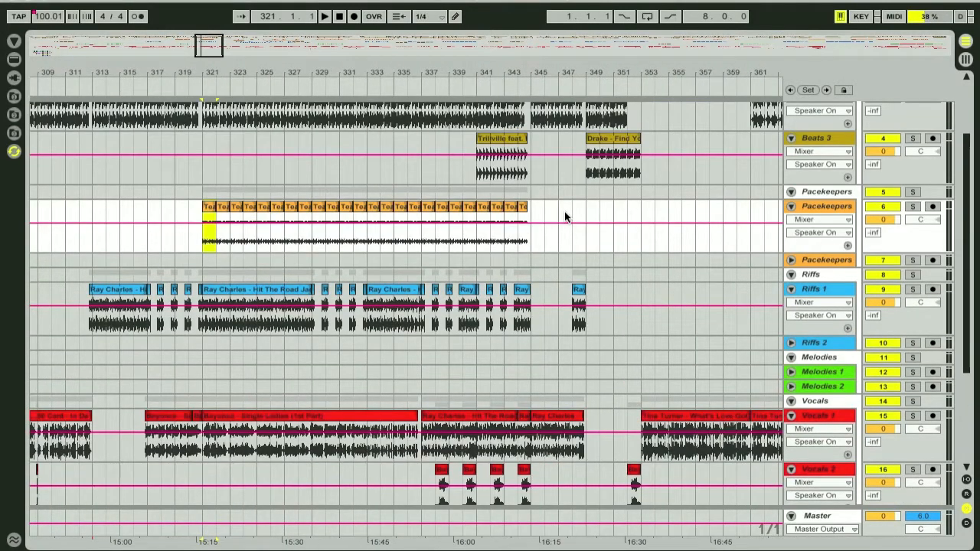
Compare the Beats 1 to 3 clips with the pacekeeper, riff and vocal clips across bars 305 to 353
{"action": "left_click_drag", "start_coordinate": [427, 66], "coordinate": [428, 67]}
{"action": "scroll", "coordinate": [506, 167], "scroll_direction": "up", "scroll_amount": 4}
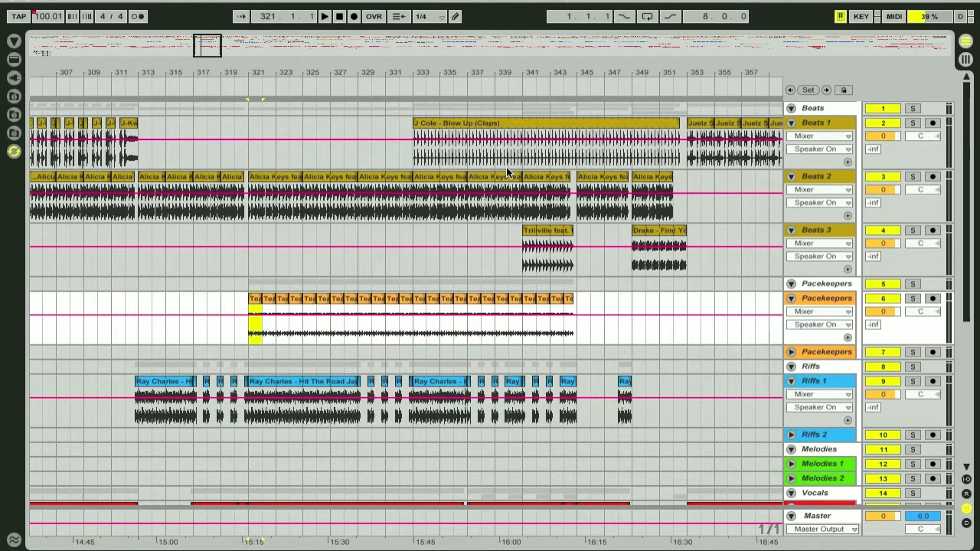
{"action": "scroll", "coordinate": [561, 233], "scroll_direction": "down", "scroll_amount": 2}
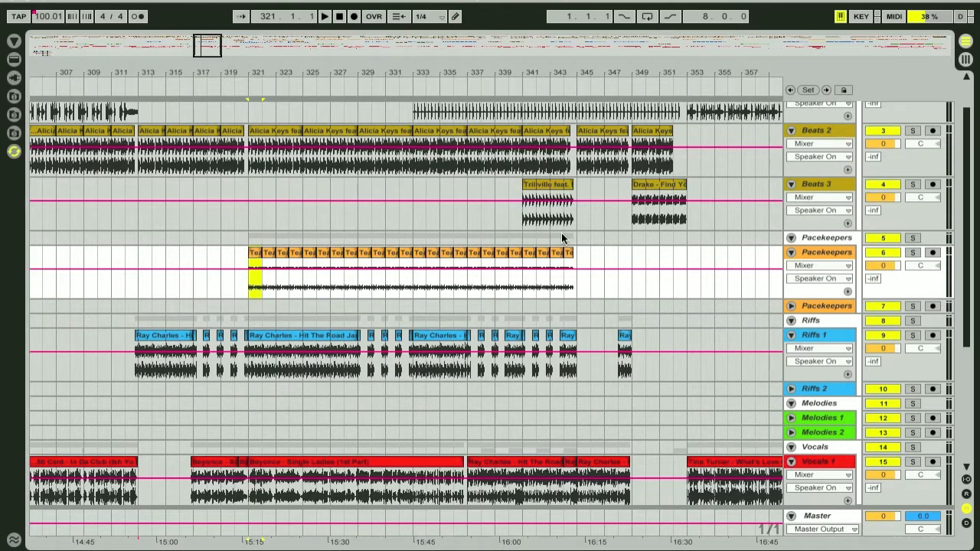
{"action": "scroll", "coordinate": [562, 238], "scroll_direction": "up", "scroll_amount": 2}
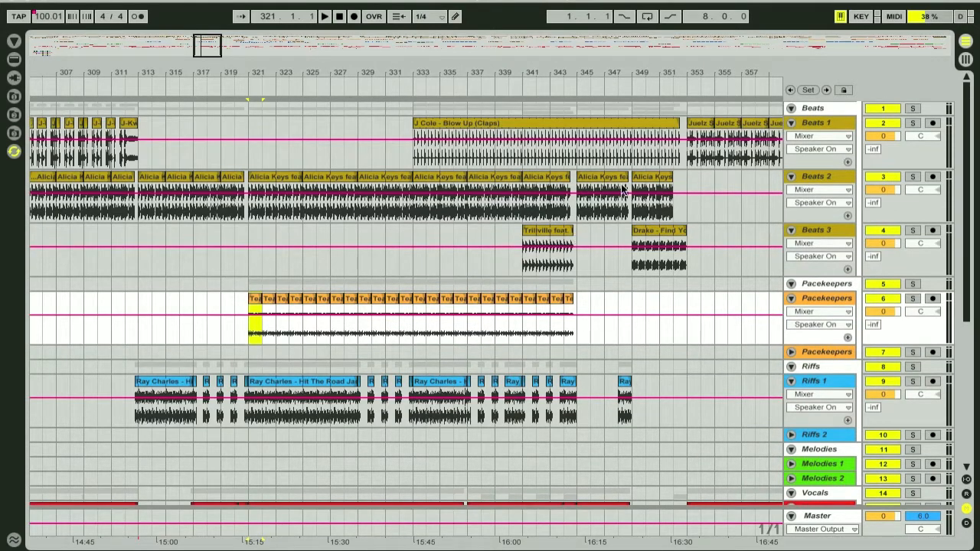
{"action": "left_click_drag", "start_coordinate": [499, 73], "coordinate": [526, 71]}
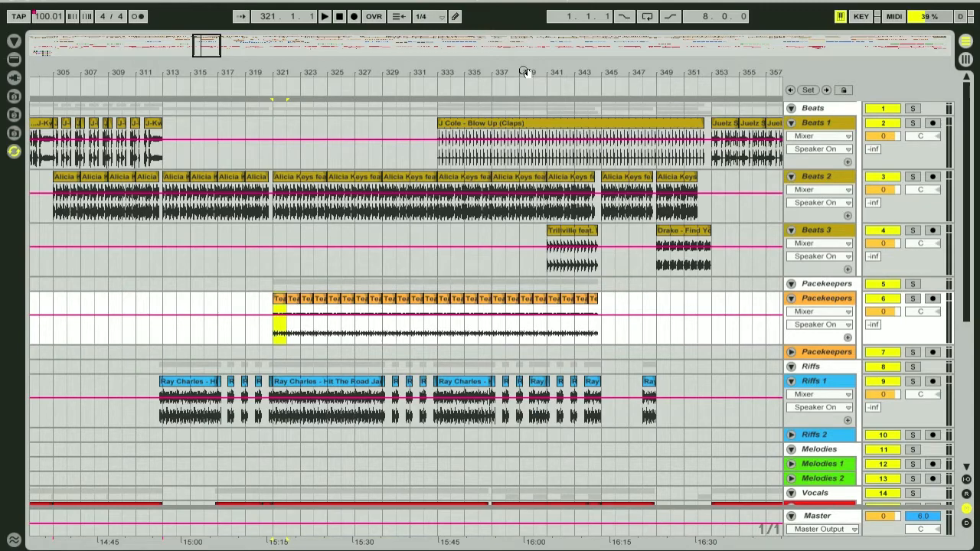
{"action": "scroll", "coordinate": [516, 118], "scroll_direction": "down", "scroll_amount": 3}
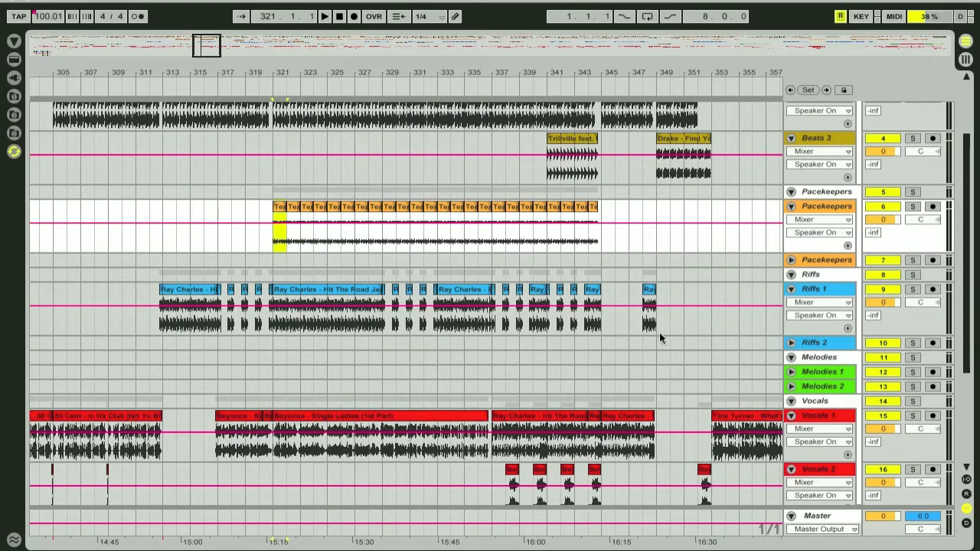
{"action": "scroll", "coordinate": [579, 264], "scroll_direction": "up", "scroll_amount": 3}
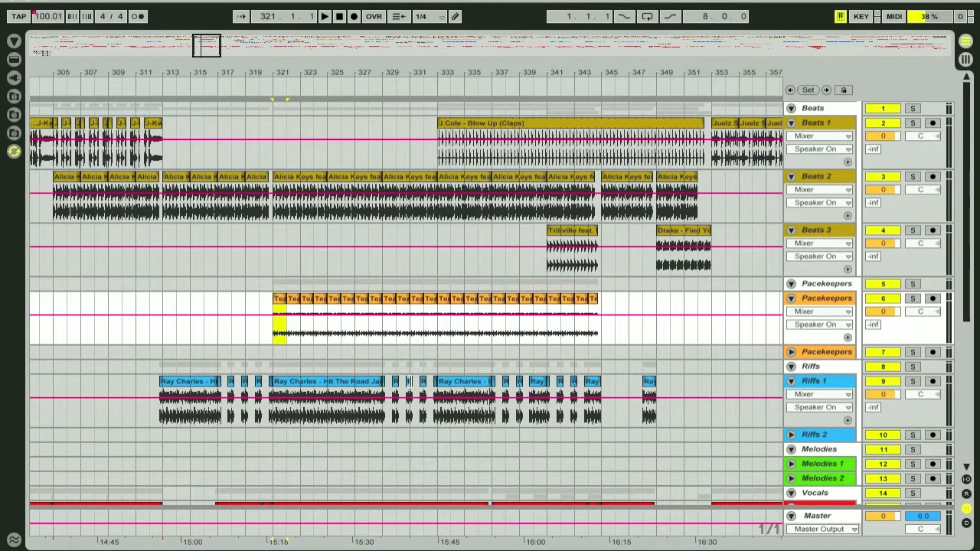
{"action": "scroll", "coordinate": [454, 370], "scroll_direction": "down", "scroll_amount": 3}
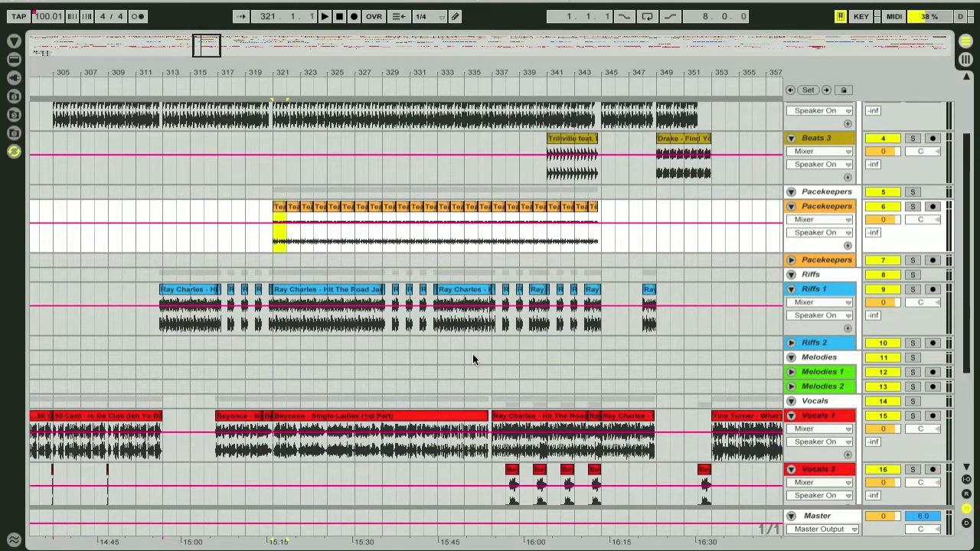
{"action": "scroll", "coordinate": [473, 354], "scroll_direction": "up", "scroll_amount": 2}
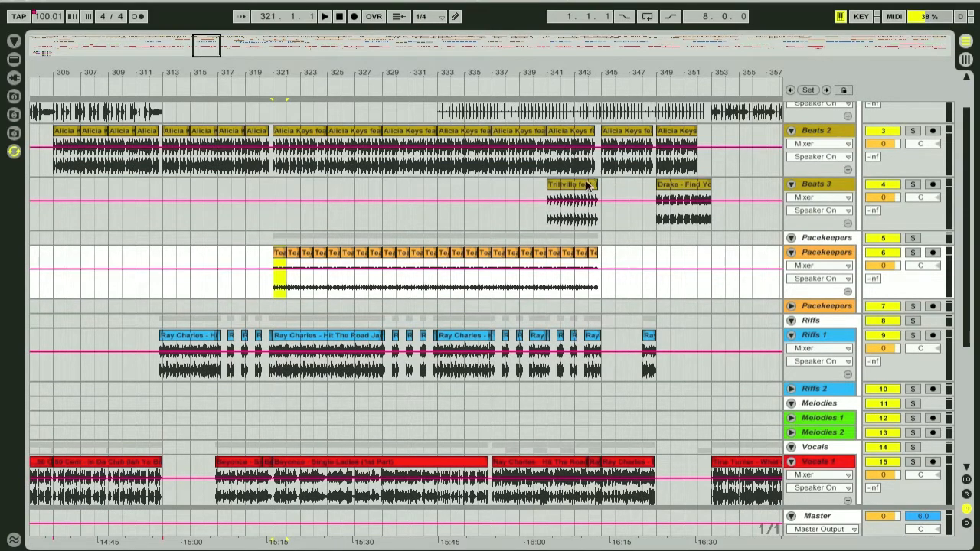
{"action": "scroll", "coordinate": [576, 218], "scroll_direction": "up", "scroll_amount": 2}
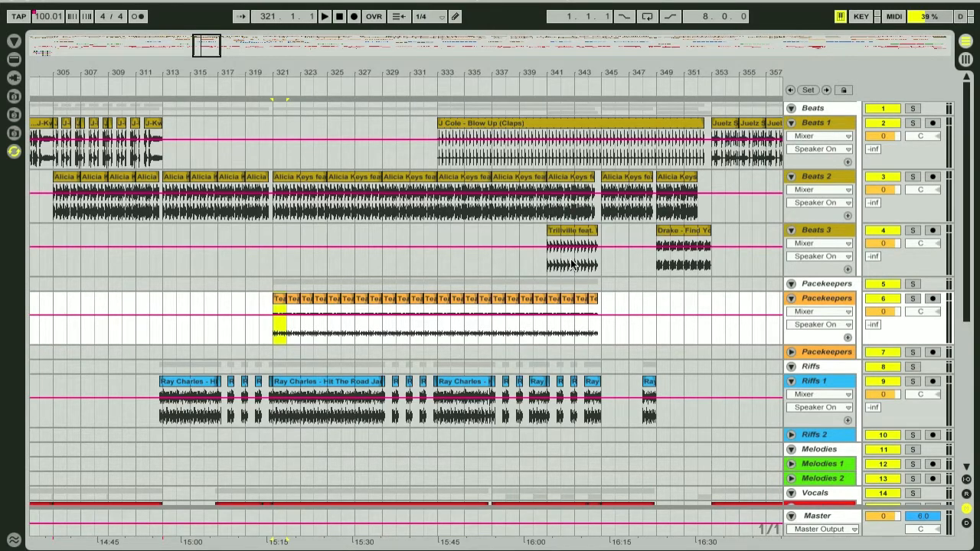
{"action": "scroll", "coordinate": [572, 264], "scroll_direction": "down", "scroll_amount": 2}
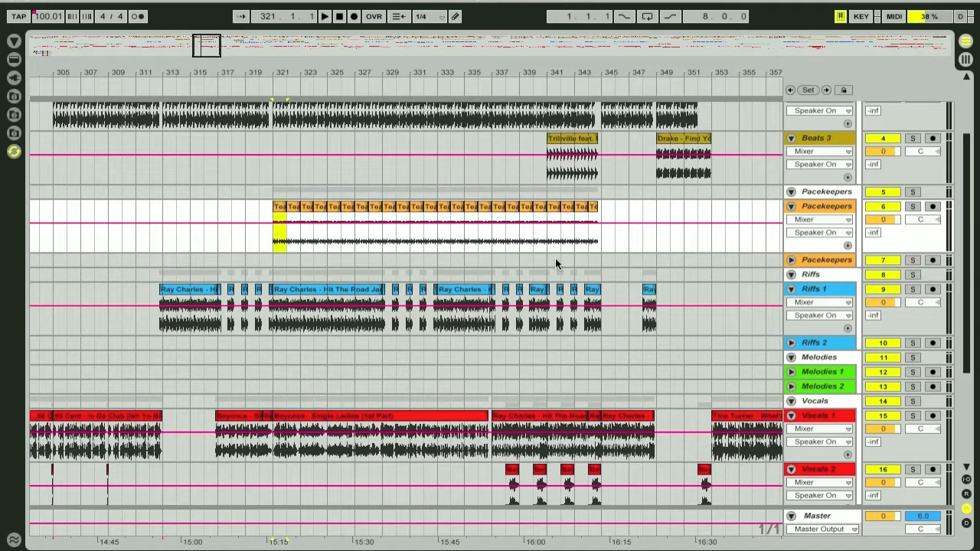
{"action": "scroll", "coordinate": [556, 261], "scroll_direction": "up", "scroll_amount": 4}
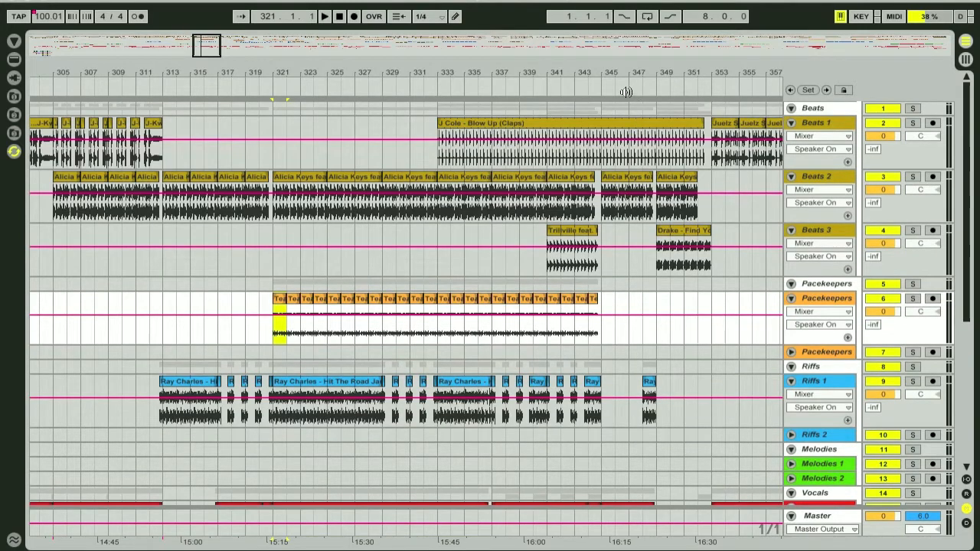
Review the section from bar 301 to bar 353, from the beats down to the Vocals 2 and Transitions 1 tracks
{"action": "left_click_drag", "start_coordinate": [620, 71], "coordinate": [619, 71]}
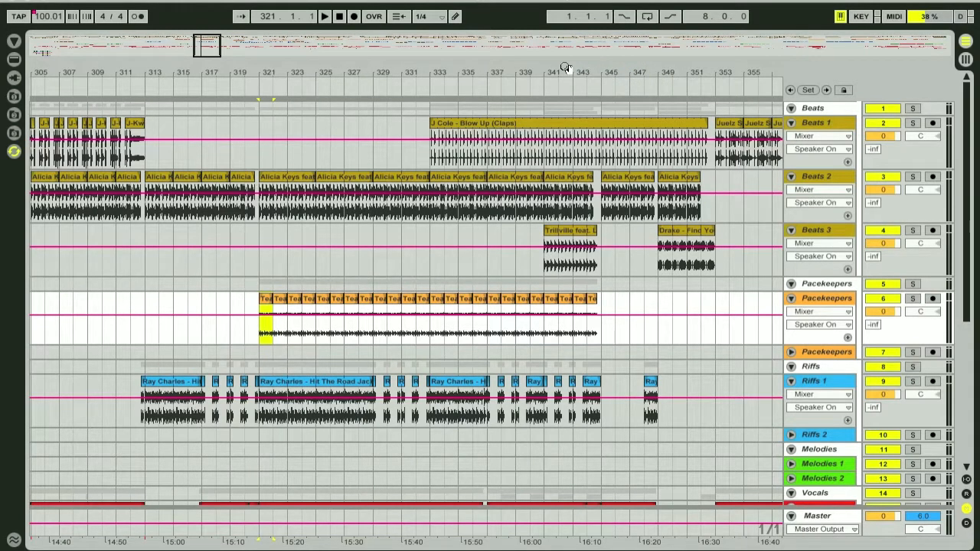
{"action": "left_click_drag", "start_coordinate": [562, 66], "coordinate": [565, 68]}
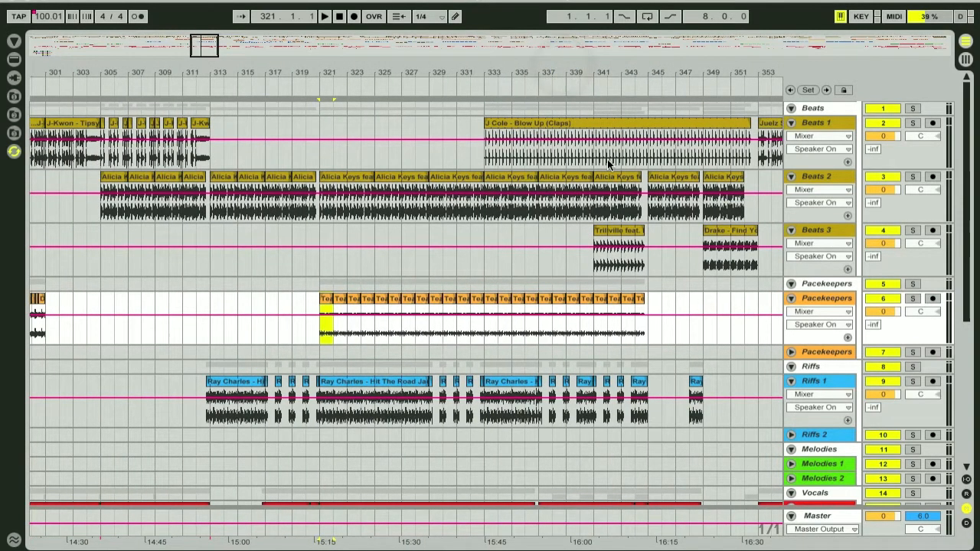
{"action": "scroll", "coordinate": [608, 159], "scroll_direction": "down", "scroll_amount": 3}
{"action": "scroll", "coordinate": [607, 168], "scroll_direction": "down", "scroll_amount": 2}
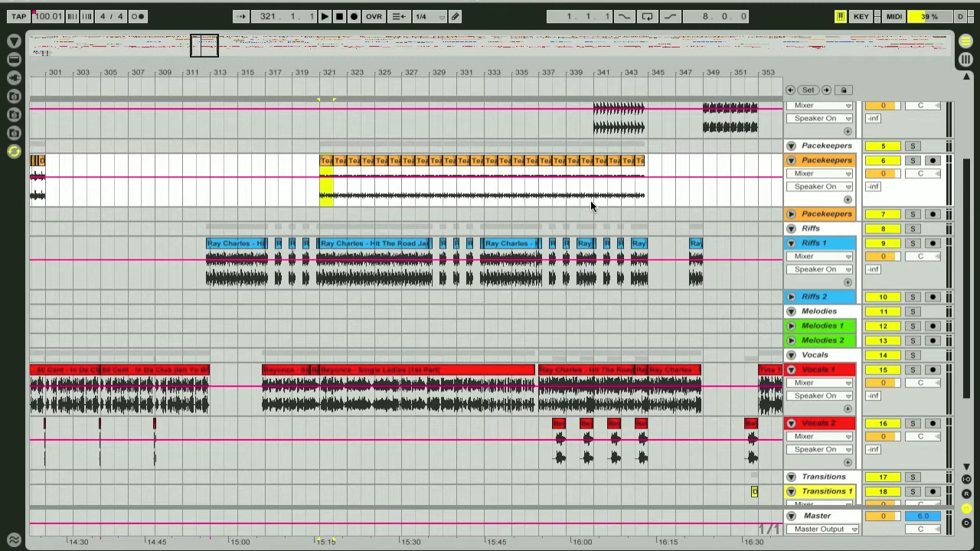
{"action": "scroll", "coordinate": [605, 203], "scroll_direction": "up", "scroll_amount": 3}
{"action": "scroll", "coordinate": [636, 207], "scroll_direction": "down", "scroll_amount": 2}
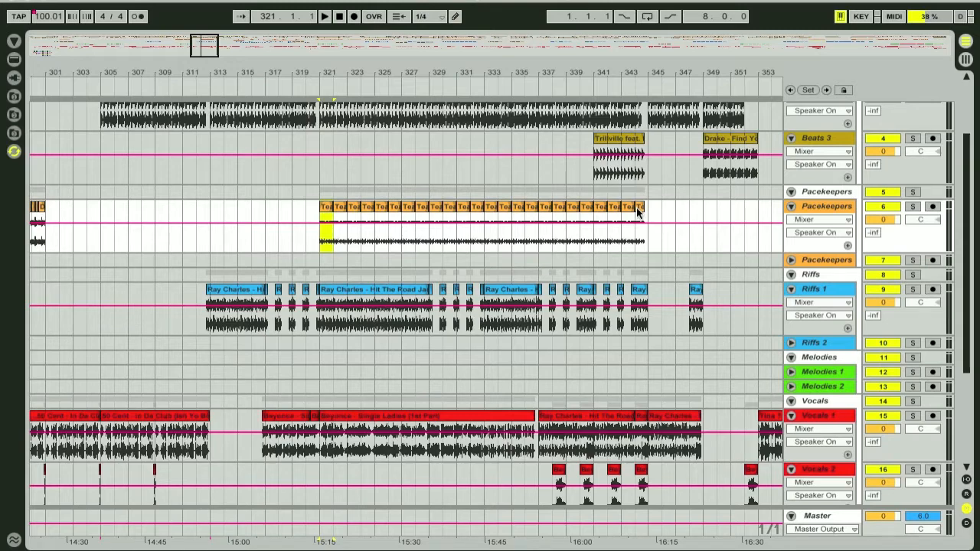
Select the Drake - Find Your Love clip at bar 349 on Beats 3
{"action": "scroll", "coordinate": [846, 255], "scroll_direction": "up", "scroll_amount": 3}
{"action": "left_click_drag", "start_coordinate": [749, 75], "coordinate": [530, 77]}
{"action": "left_click", "coordinate": [495, 230]}
{"action": "scroll", "coordinate": [526, 251], "scroll_direction": "down", "scroll_amount": 4}
{"action": "scroll", "coordinate": [526, 255], "scroll_direction": "up", "scroll_amount": 4}
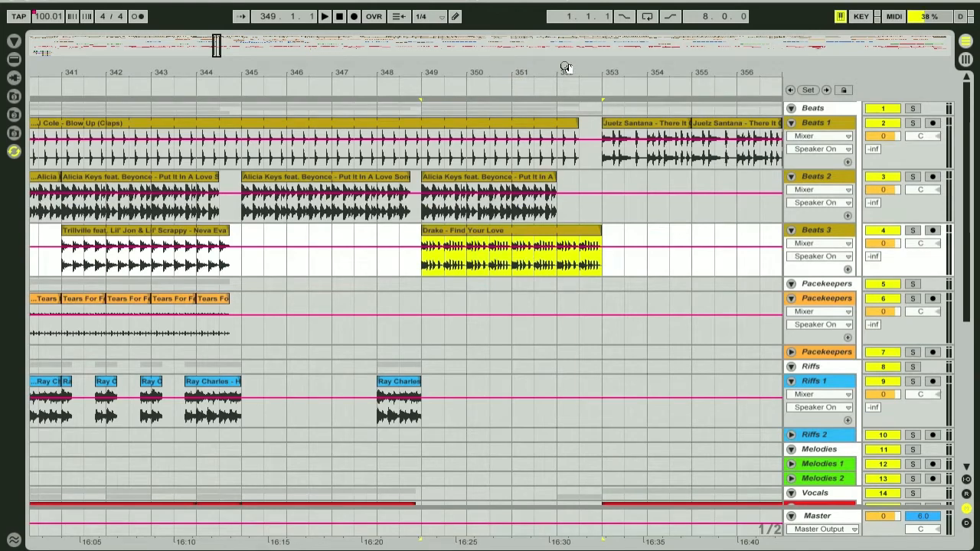
Examine how the Drake clip at bars 349 to 353 lines up with the other beats, riffs, vocals and transition clip
{"action": "left_click_drag", "start_coordinate": [566, 68], "coordinate": [565, 74]}
{"action": "scroll", "coordinate": [536, 227], "scroll_direction": "down", "scroll_amount": 4}
{"action": "scroll", "coordinate": [165, 257], "scroll_direction": "up", "scroll_amount": 1}
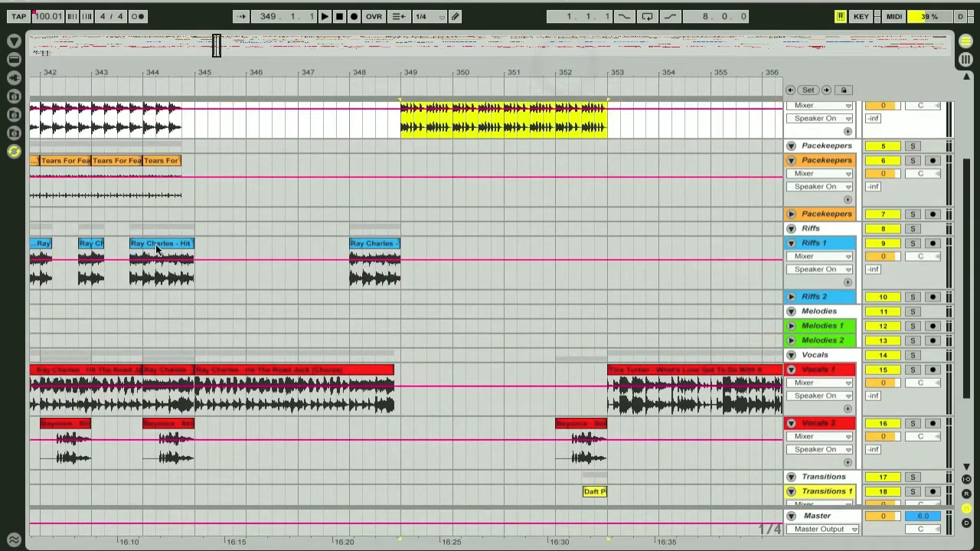
{"action": "left_click_drag", "start_coordinate": [557, 65], "coordinate": [557, 63]}
{"action": "scroll", "coordinate": [592, 234], "scroll_direction": "up", "scroll_amount": 3}
{"action": "scroll", "coordinate": [575, 367], "scroll_direction": "down", "scroll_amount": 2}
{"action": "scroll", "coordinate": [582, 421], "scroll_direction": "up", "scroll_amount": 3}
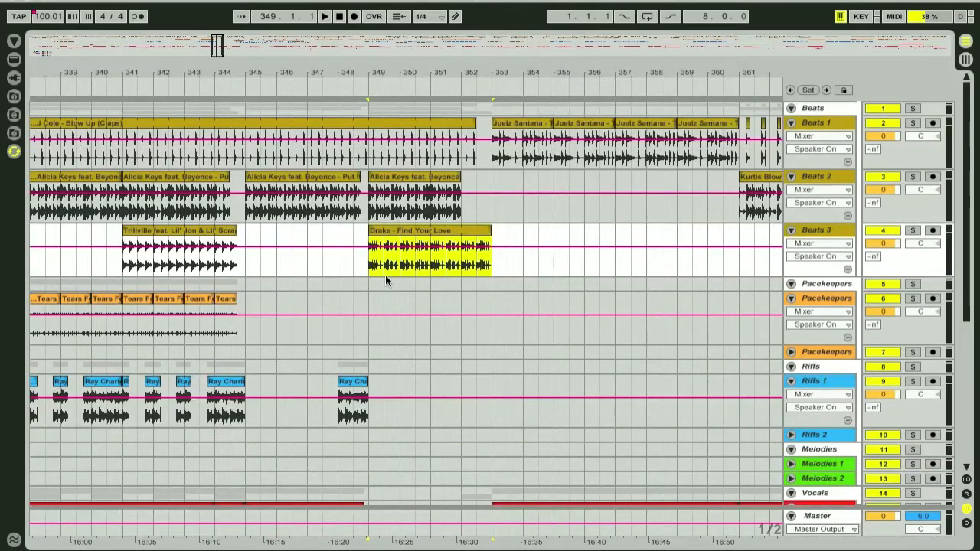
{"action": "scroll", "coordinate": [391, 237], "scroll_direction": "down", "scroll_amount": 1}
{"action": "scroll", "coordinate": [432, 214], "scroll_direction": "down", "scroll_amount": 2}
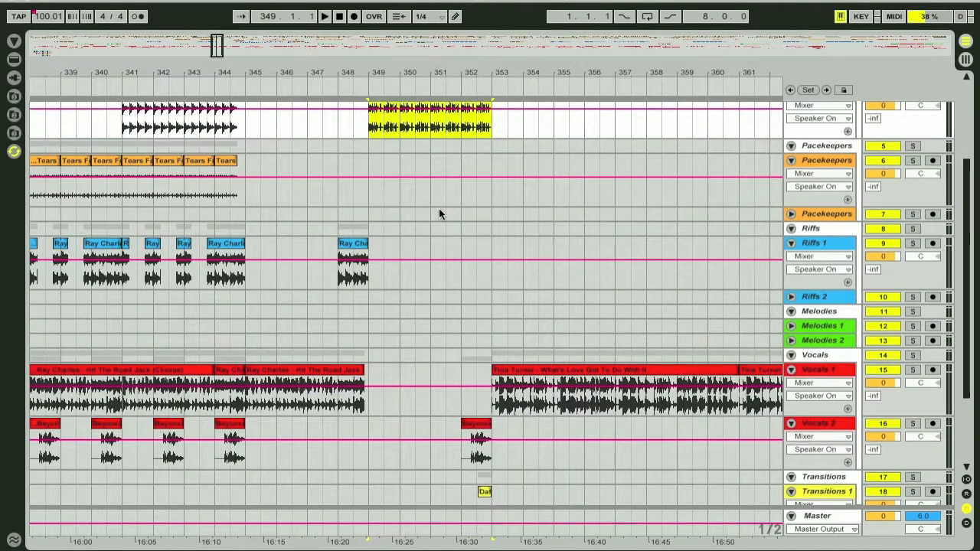
{"action": "scroll", "coordinate": [442, 213], "scroll_direction": "up", "scroll_amount": 3}
{"action": "scroll", "coordinate": [441, 213], "scroll_direction": "down", "scroll_amount": 1}
{"action": "scroll", "coordinate": [439, 188], "scroll_direction": "down", "scroll_amount": 1}
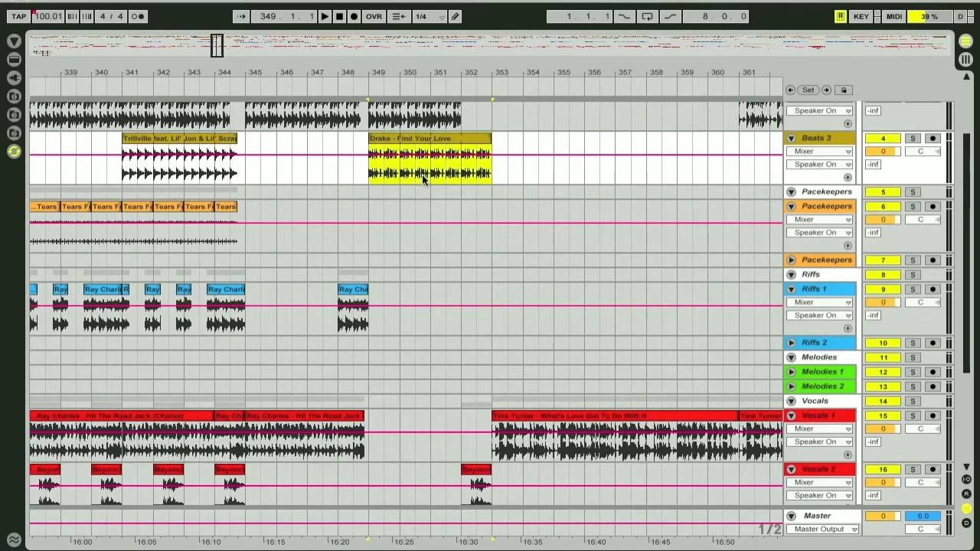
{"action": "scroll", "coordinate": [543, 188], "scroll_direction": "down", "scroll_amount": 3}
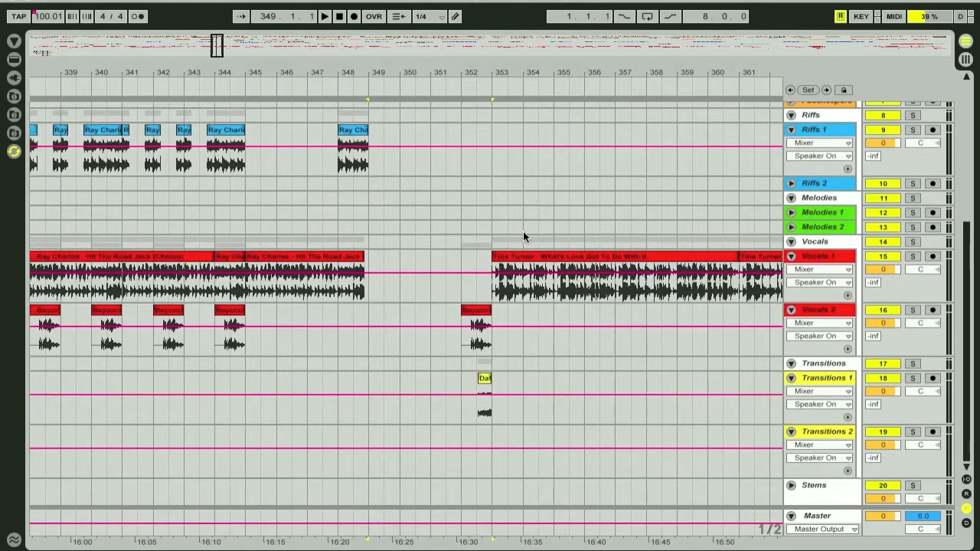
Select the Beyonce clip at bar 352 on Vocals 2, followed by the Daft Punk clip beneath it on Transitions 1
{"action": "left_click", "coordinate": [470, 312]}
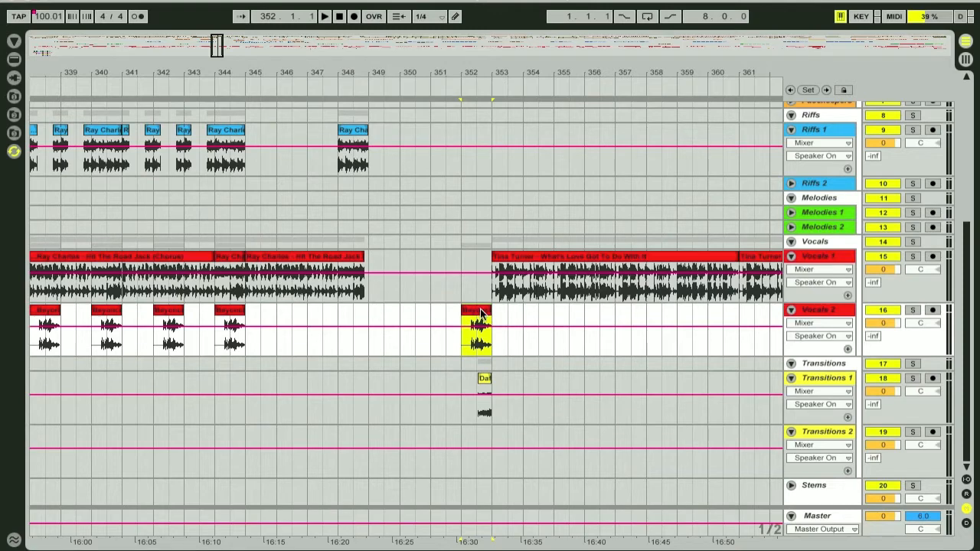
{"action": "left_click", "coordinate": [484, 379]}
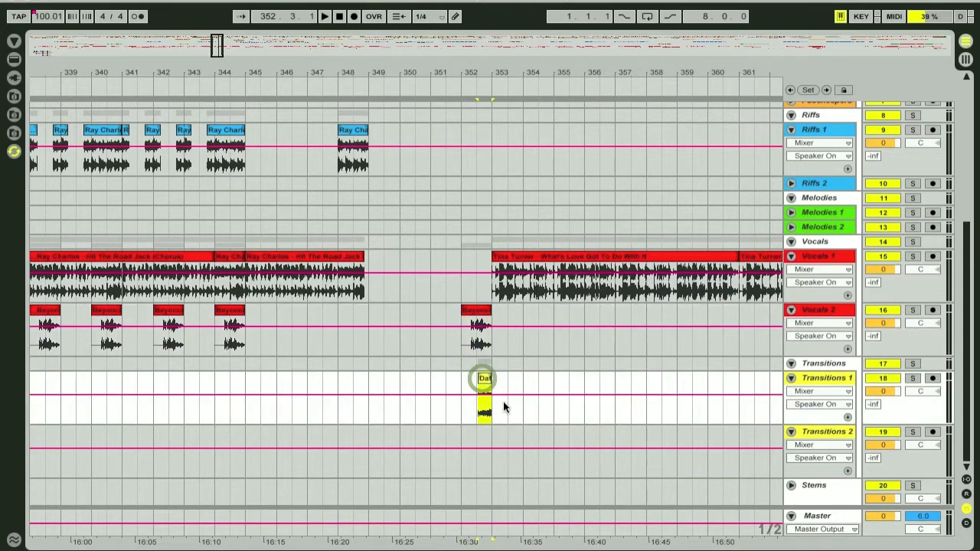
{"action": "left_click_drag", "start_coordinate": [488, 66], "coordinate": [487, 72]}
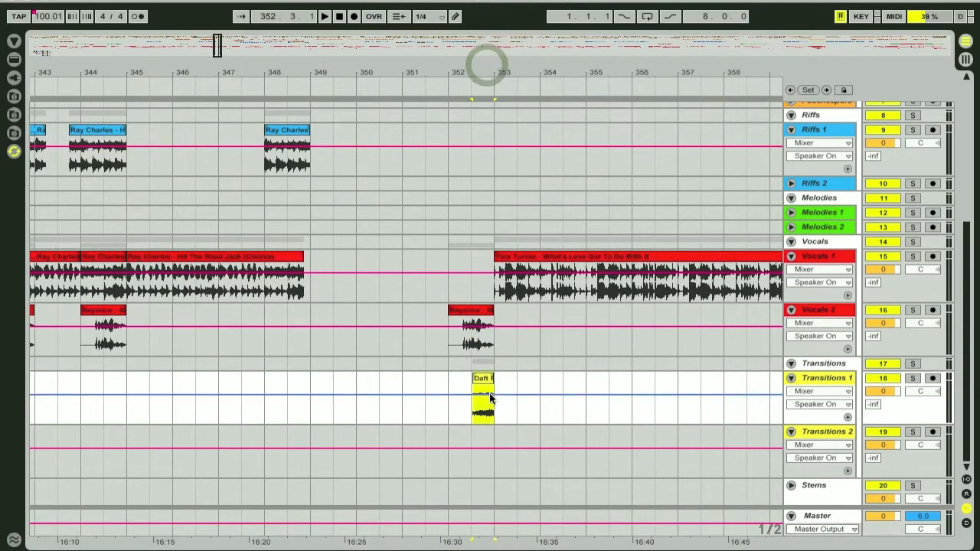
Check the beats leading into bar 353, and review the layering of all tracks back to bar 311
{"action": "scroll", "coordinate": [546, 395], "scroll_direction": "up", "scroll_amount": 5}
{"action": "scroll", "coordinate": [515, 394], "scroll_direction": "down", "scroll_amount": 3}
{"action": "scroll", "coordinate": [516, 386], "scroll_direction": "up", "scroll_amount": 4}
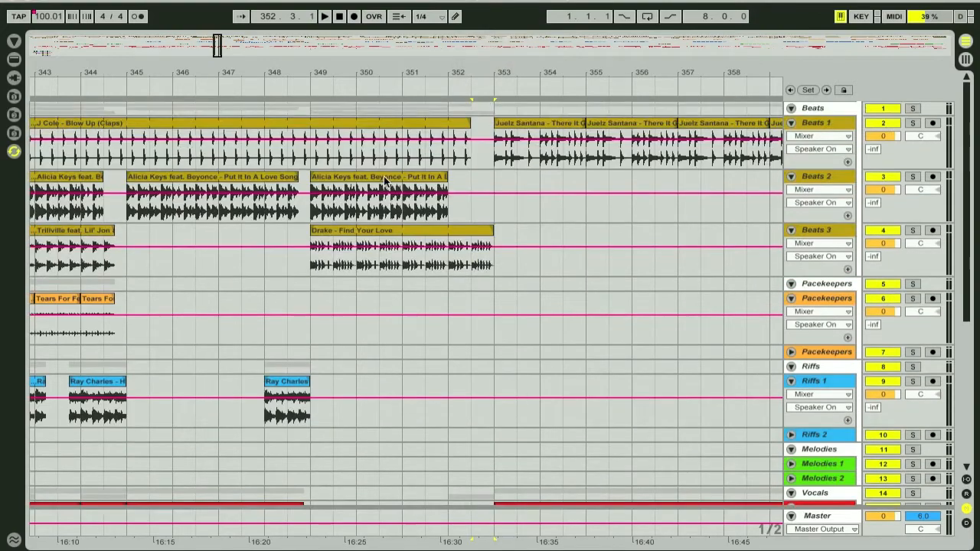
{"action": "left_click_drag", "start_coordinate": [317, 72], "coordinate": [357, 70]}
{"action": "scroll", "coordinate": [569, 330], "scroll_direction": "down", "scroll_amount": 4}
{"action": "scroll", "coordinate": [357, 70], "scroll_direction": "up", "scroll_amount": 3}
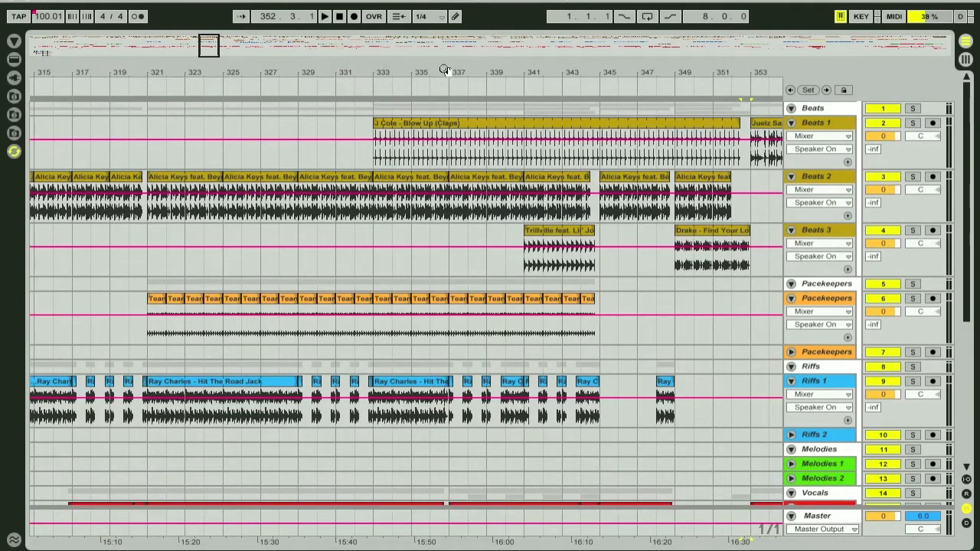
{"action": "left_click_drag", "start_coordinate": [446, 71], "coordinate": [443, 67]}
{"action": "scroll", "coordinate": [446, 226], "scroll_direction": "down", "scroll_amount": 3}
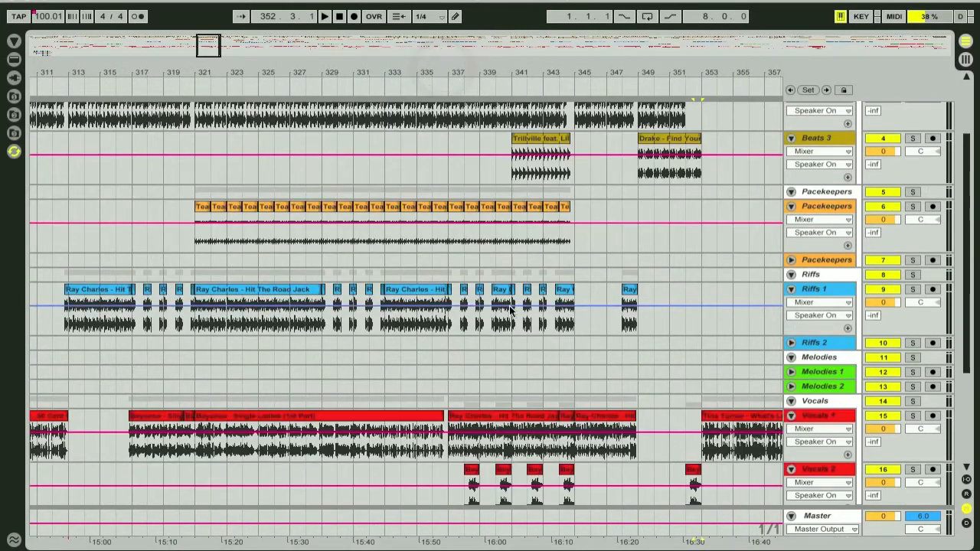
{"action": "scroll", "coordinate": [512, 309], "scroll_direction": "up", "scroll_amount": 3}
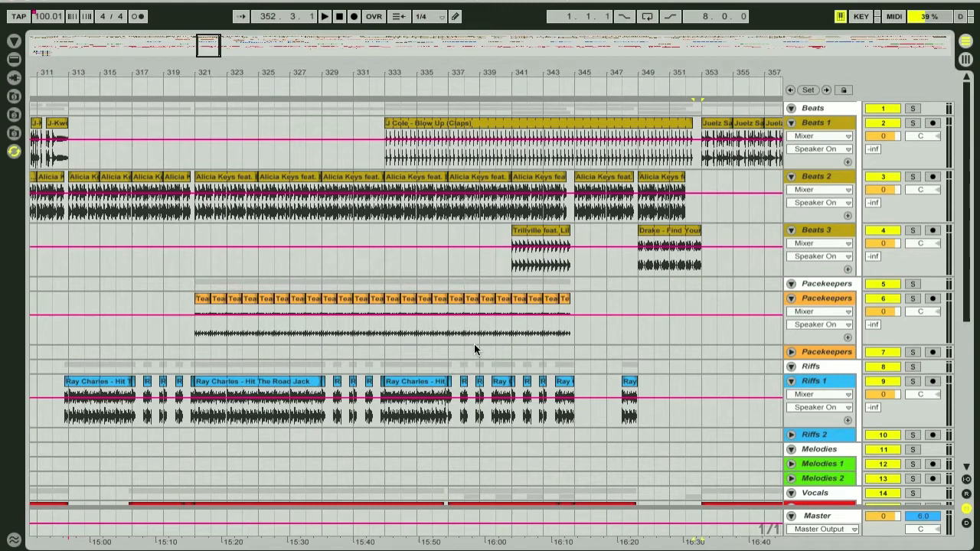
{"action": "scroll", "coordinate": [474, 344], "scroll_direction": "down", "scroll_amount": 5}
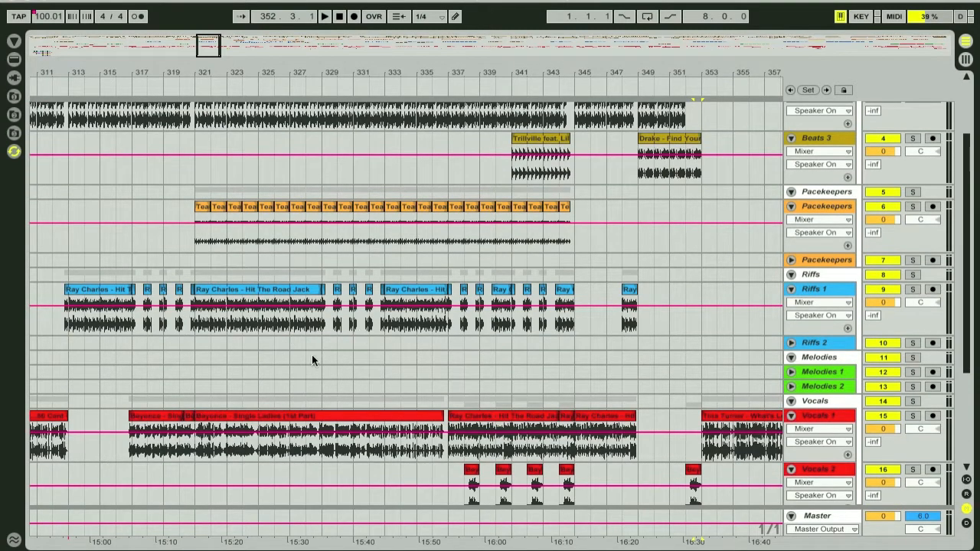
Review how the beats, pacekeepers, riffs and vocals are layered between bars 301 and 373
{"action": "left_click_drag", "start_coordinate": [460, 65], "coordinate": [459, 50]}
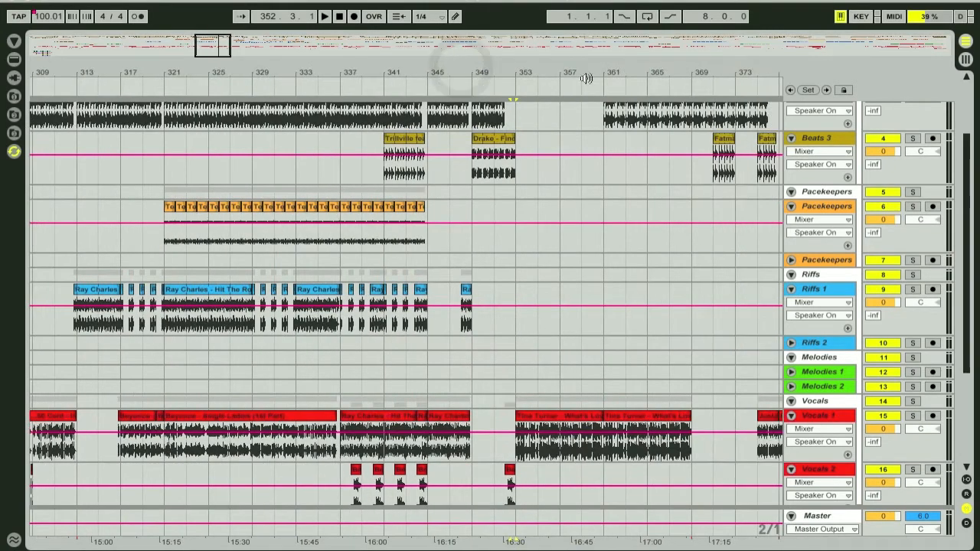
{"action": "left_click_drag", "start_coordinate": [584, 67], "coordinate": [481, 69]}
{"action": "left_click_drag", "start_coordinate": [283, 70], "coordinate": [481, 72]}
{"action": "scroll", "coordinate": [480, 225], "scroll_direction": "up", "scroll_amount": 3}
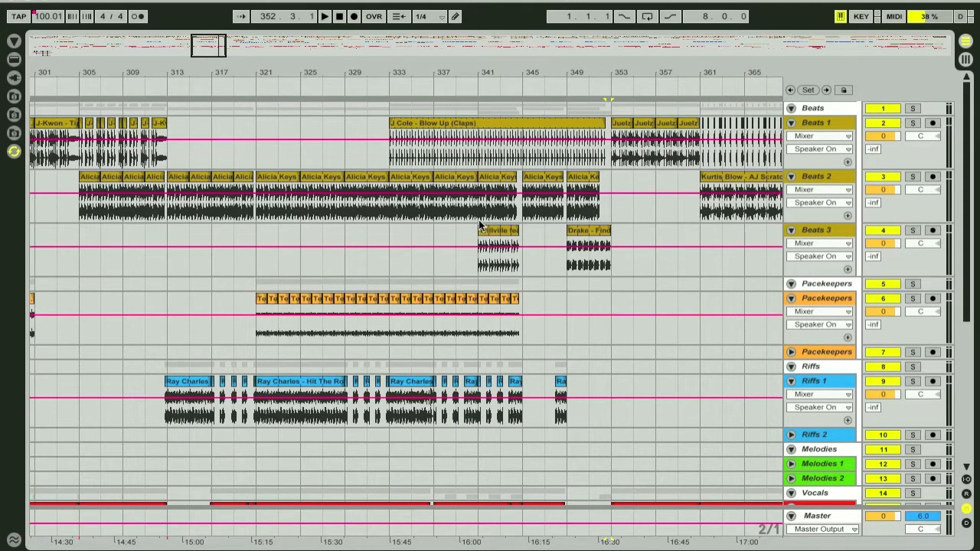
{"action": "scroll", "coordinate": [496, 288], "scroll_direction": "down", "scroll_amount": 3}
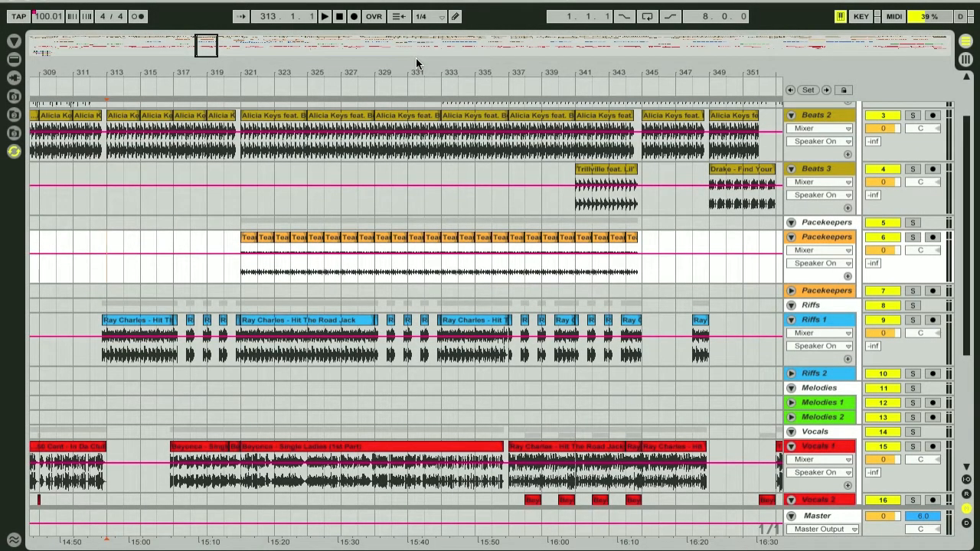
{"action": "scroll", "coordinate": [416, 247], "scroll_direction": "down", "scroll_amount": 3}
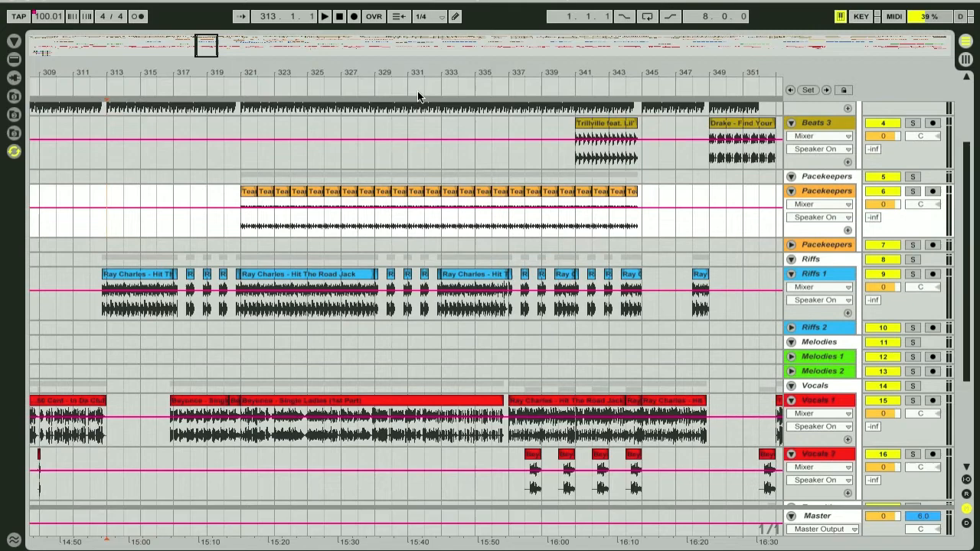
Select the Ray Charles - Hit The Road Jack clip at bar 321 on Riffs 1, followed by the chorus clip at bar 337 on Vocals 1
{"action": "left_click_drag", "start_coordinate": [420, 69], "coordinate": [421, 71]}
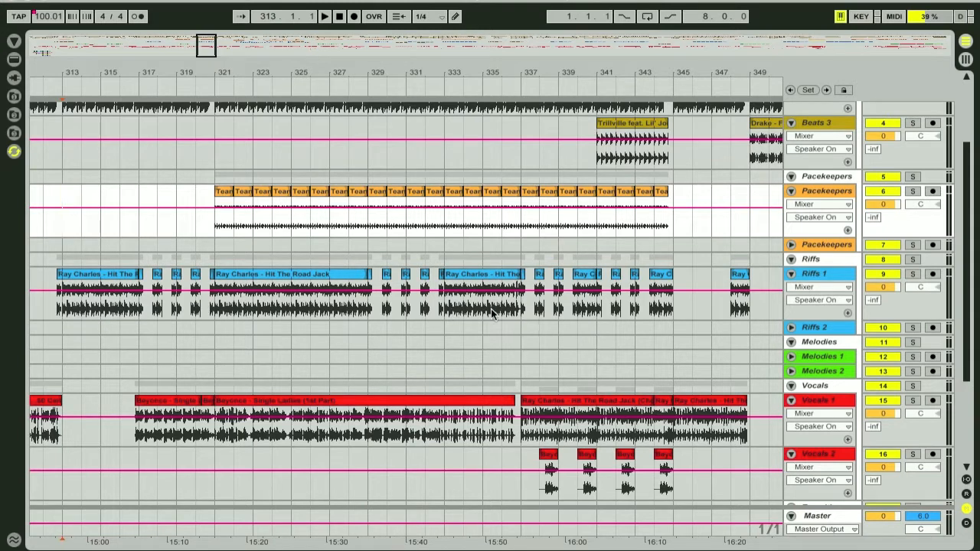
{"action": "left_click", "coordinate": [269, 275]}
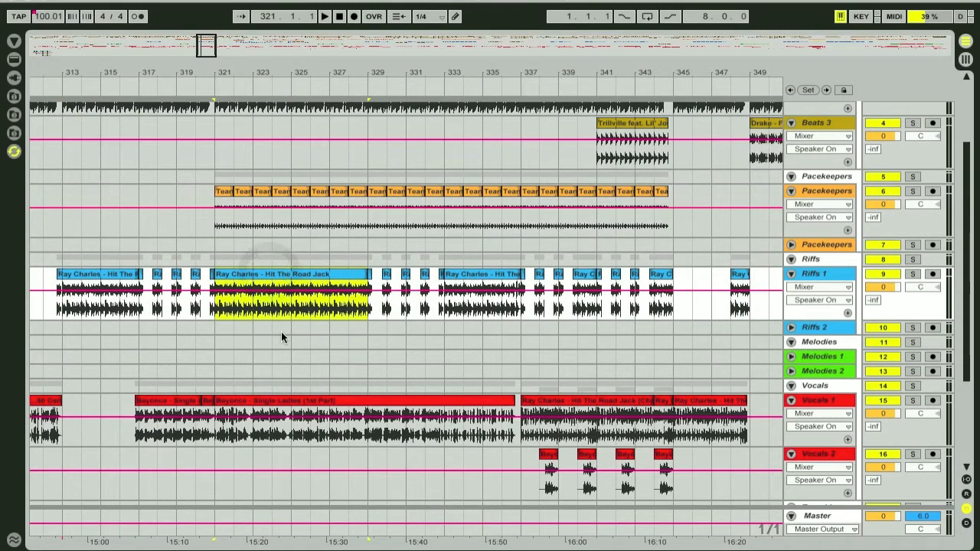
{"action": "left_click", "coordinate": [596, 404]}
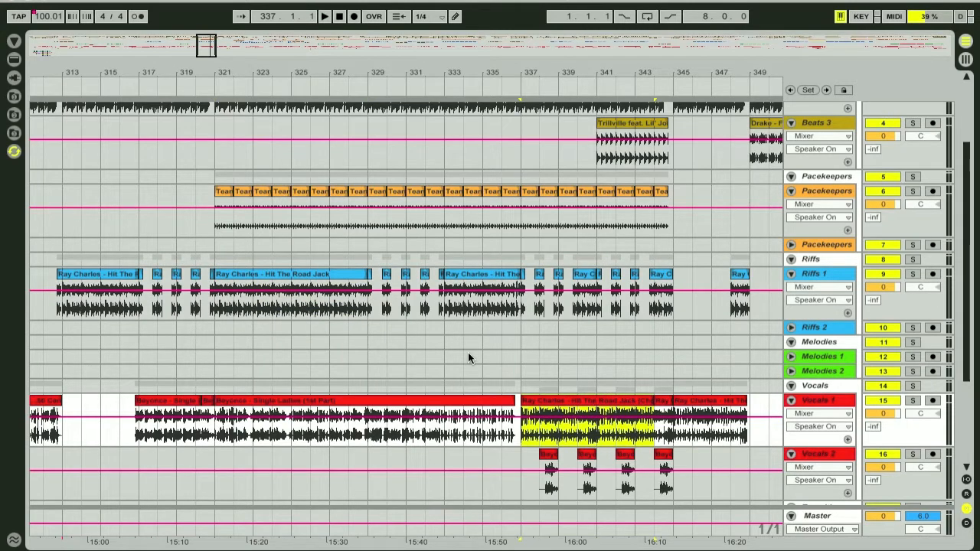
Compare the Ray Charles riffs with the chorus vocals around bars 321 to 349, selecting the bar 321 riff and the bar 337 chorus again
{"action": "left_click_drag", "start_coordinate": [593, 69], "coordinate": [451, 315]}
{"action": "left_click_drag", "start_coordinate": [667, 69], "coordinate": [590, 75]}
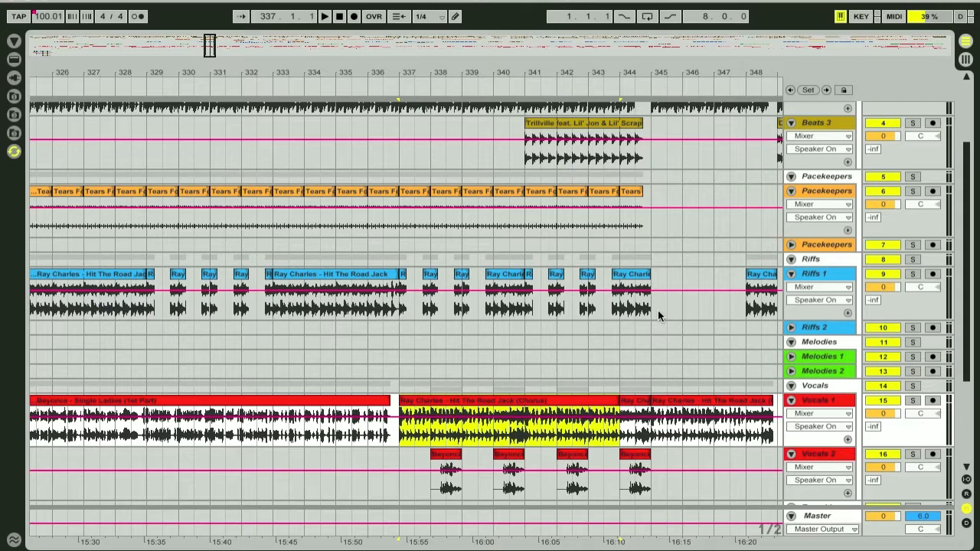
{"action": "left_click_drag", "start_coordinate": [391, 71], "coordinate": [391, 63]}
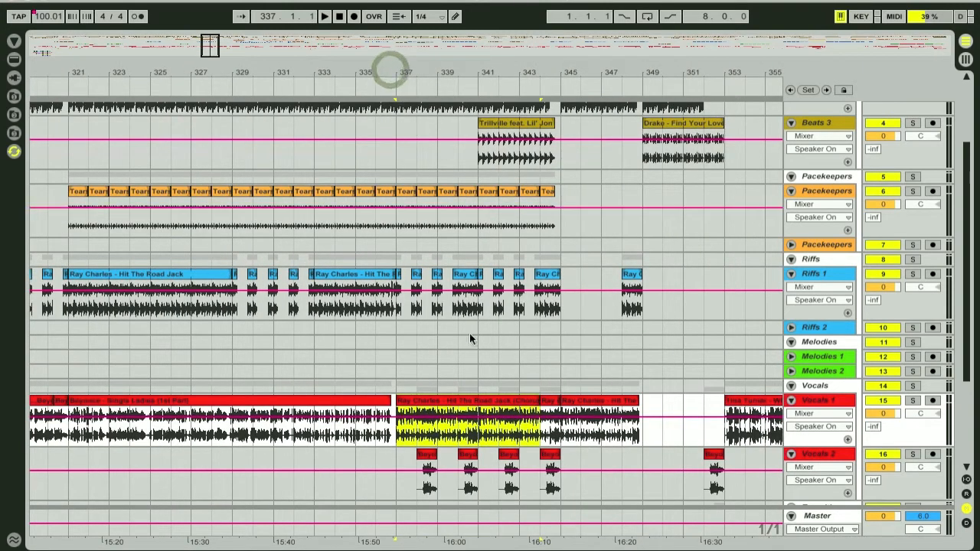
{"action": "left_click_drag", "start_coordinate": [305, 73], "coordinate": [425, 114]}
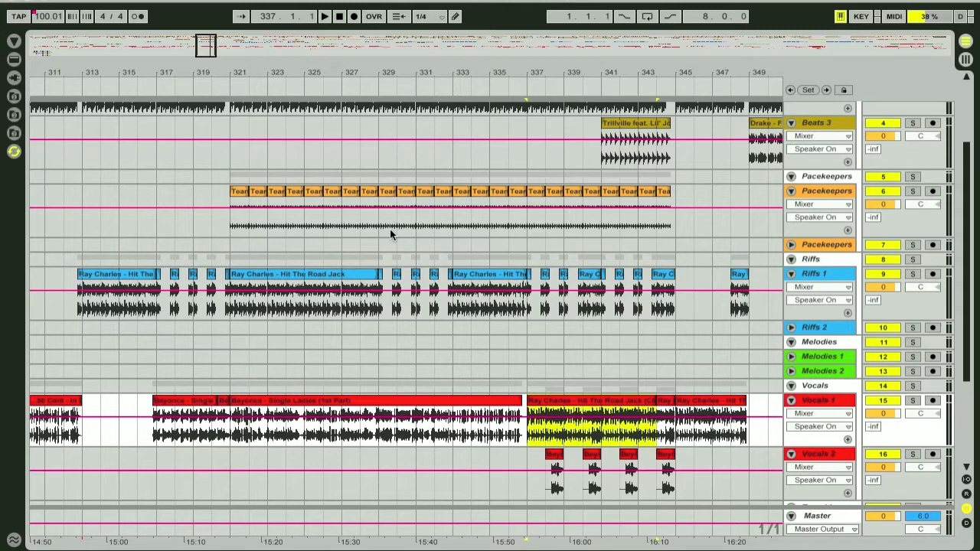
{"action": "left_click", "coordinate": [334, 274]}
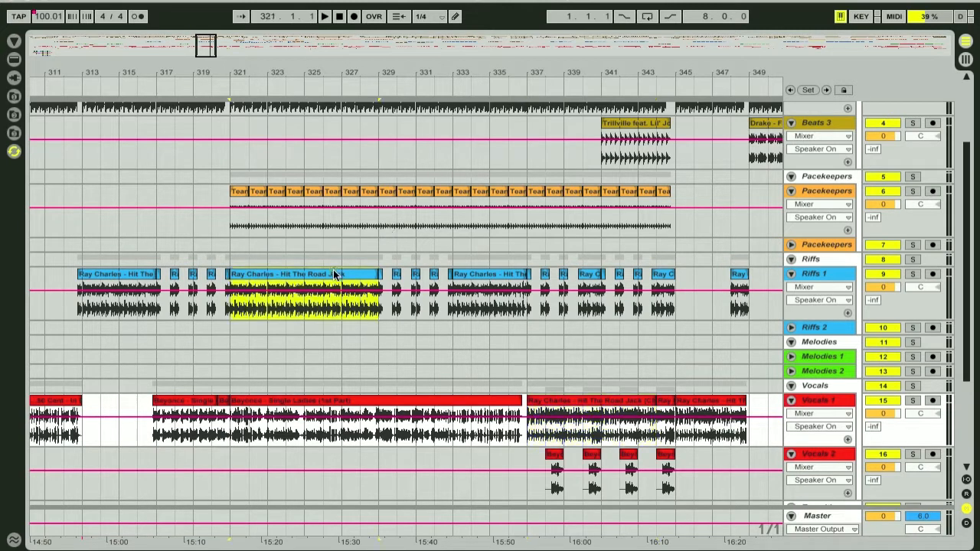
{"action": "left_click", "coordinate": [600, 400]}
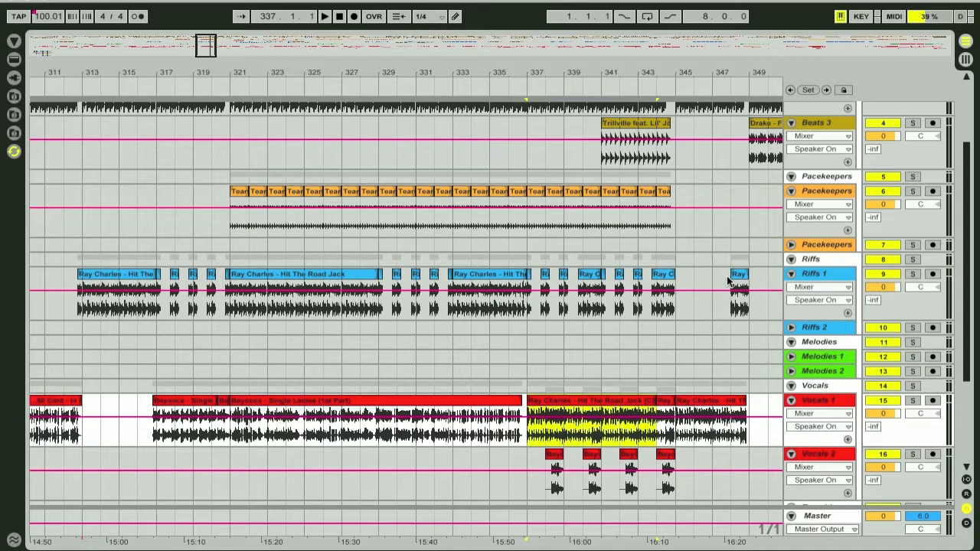
Go back to the earlier section around bars 145 to 177 and expand the Melodies 1 track
{"action": "left_click_drag", "start_coordinate": [382, 69], "coordinate": [382, 154]}
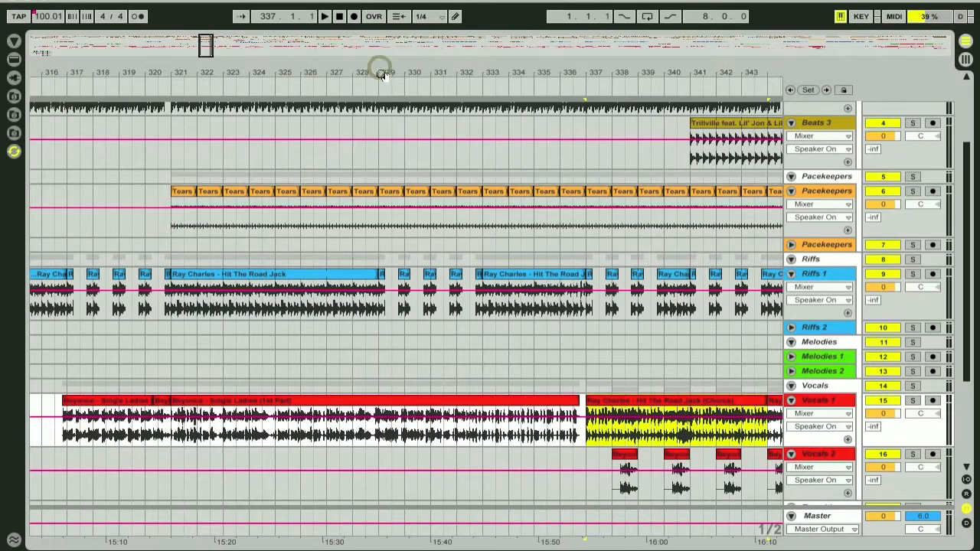
{"action": "left_click_drag", "start_coordinate": [415, 71], "coordinate": [130, 111]}
{"action": "left_click_drag", "start_coordinate": [204, 68], "coordinate": [378, 71]}
{"action": "left_click", "coordinate": [791, 356]}
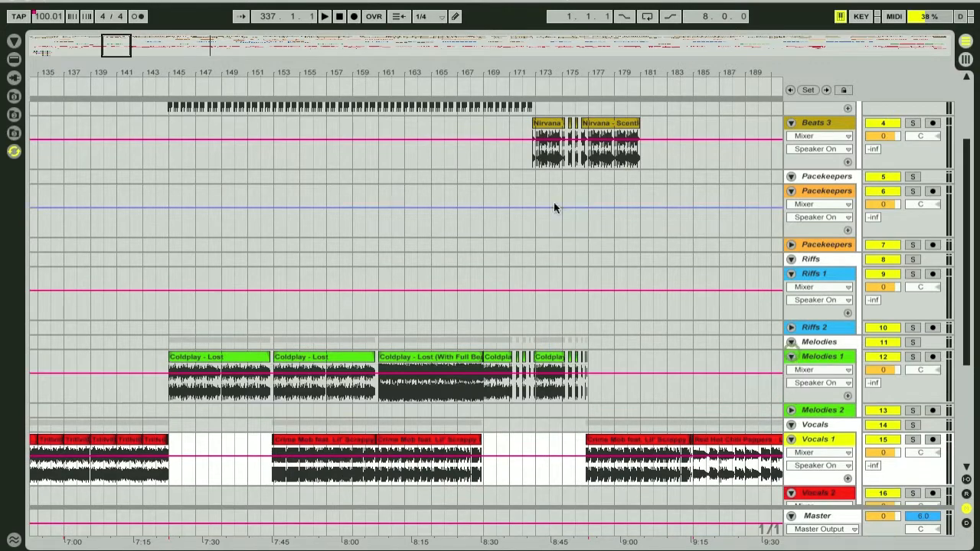
Examine how the Coldplay - Lost clips on Melodies 1 are chopped up between bars 169 and 177 after the vocals end
{"action": "left_click_drag", "start_coordinate": [500, 68], "coordinate": [501, 71]}
{"action": "left_click_drag", "start_coordinate": [501, 71], "coordinate": [503, 66]}
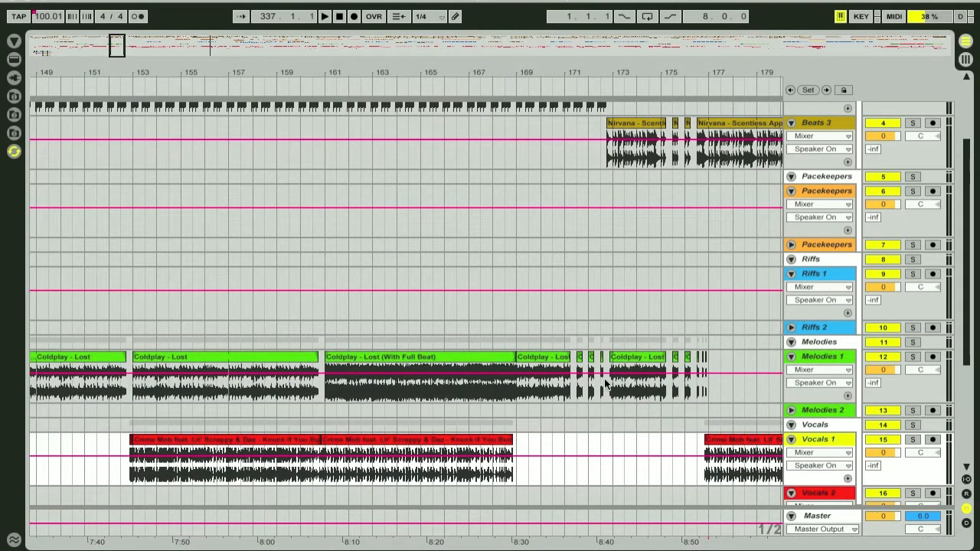
{"action": "left_click_drag", "start_coordinate": [506, 63], "coordinate": [504, 60]}
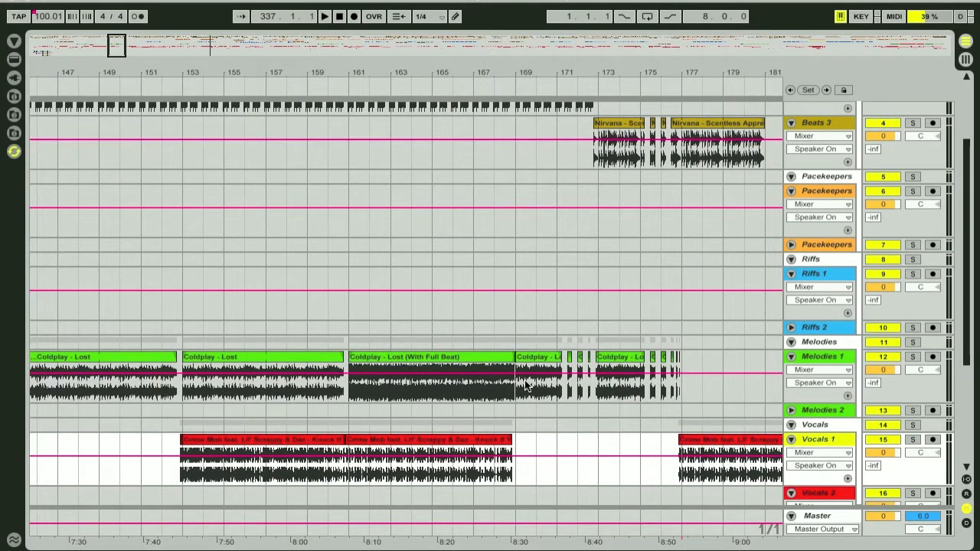
{"action": "left_click_drag", "start_coordinate": [596, 73], "coordinate": [594, 66]}
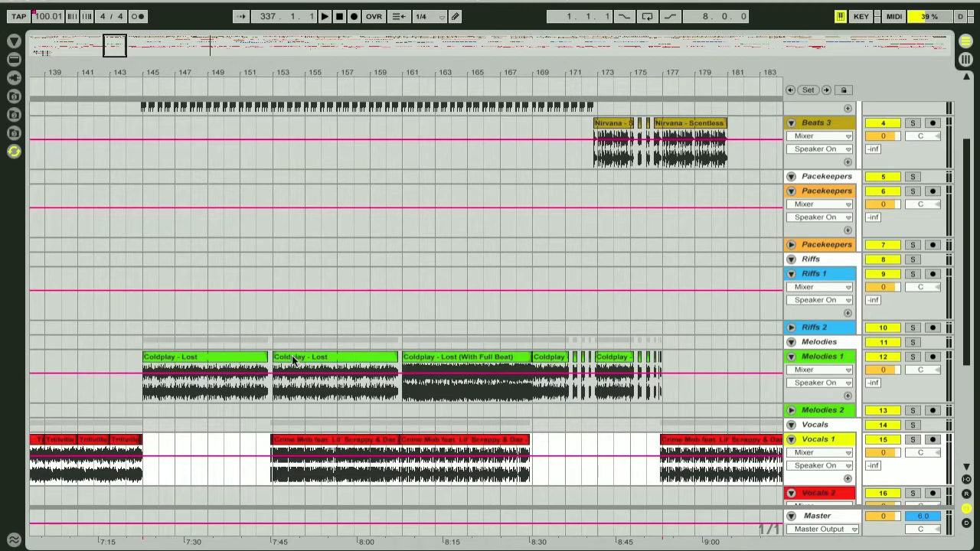
Examine the Pixies - Where Is My Mind clips on Riffs 1 and their chopped slices around bars 245 to 248
{"action": "left_click_drag", "start_coordinate": [335, 72], "coordinate": [337, 70]}
{"action": "left_click_drag", "start_coordinate": [567, 70], "coordinate": [567, 68]}
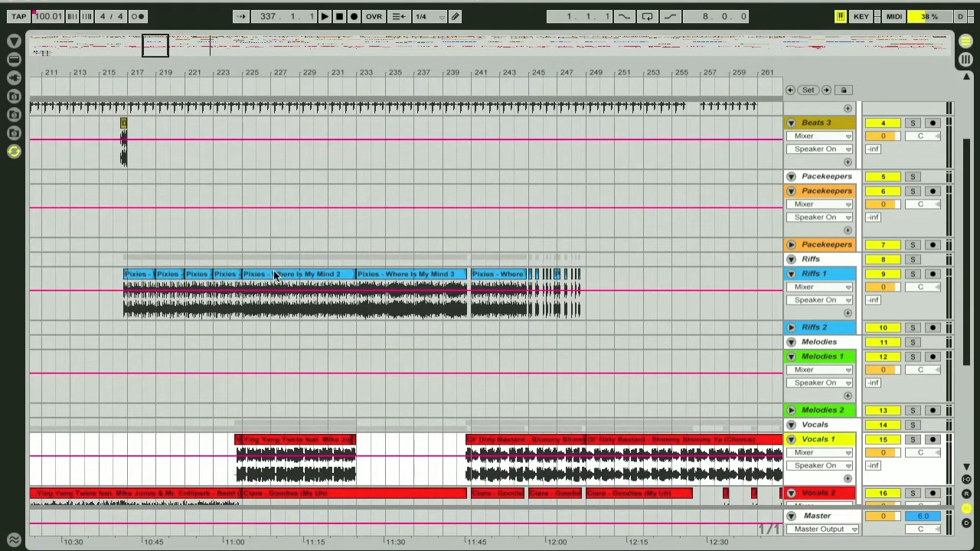
{"action": "mouse_move", "coordinate": [586, 72]}
{"action": "left_mouse_down"}
{"action": "mouse_move", "coordinate": [558, 77]}
{"action": "mouse_move", "coordinate": [544, 65]}
{"action": "left_mouse_up"}
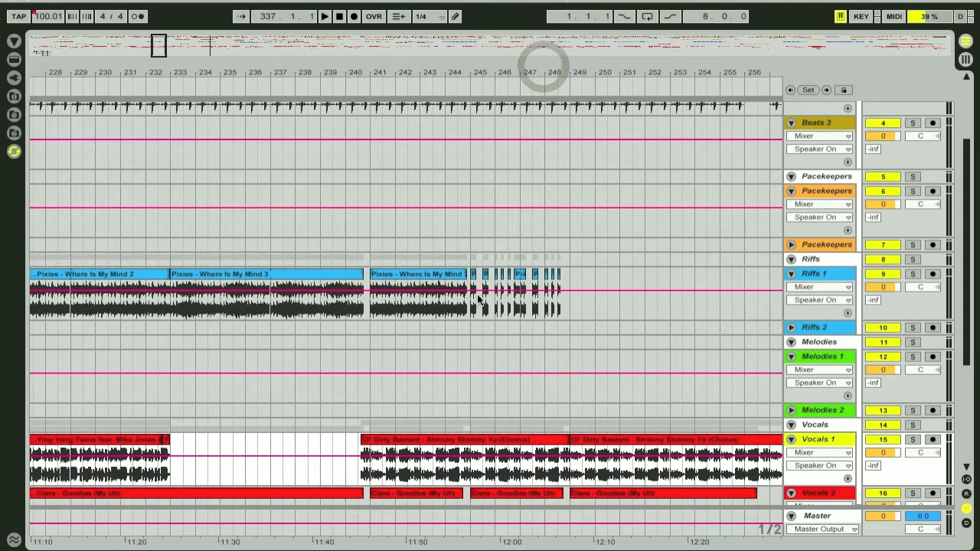
Examine the Yo La Tengo - Autumn Sweater clips on Melodies 1 and their chopped slices from bar 577 to 584
{"action": "left_click_drag", "start_coordinate": [455, 67], "coordinate": [455, 69]}
{"action": "mouse_move", "coordinate": [316, 75]}
{"action": "left_mouse_down"}
{"action": "mouse_move", "coordinate": [324, 90]}
{"action": "mouse_move", "coordinate": [318, 75]}
{"action": "left_mouse_up"}
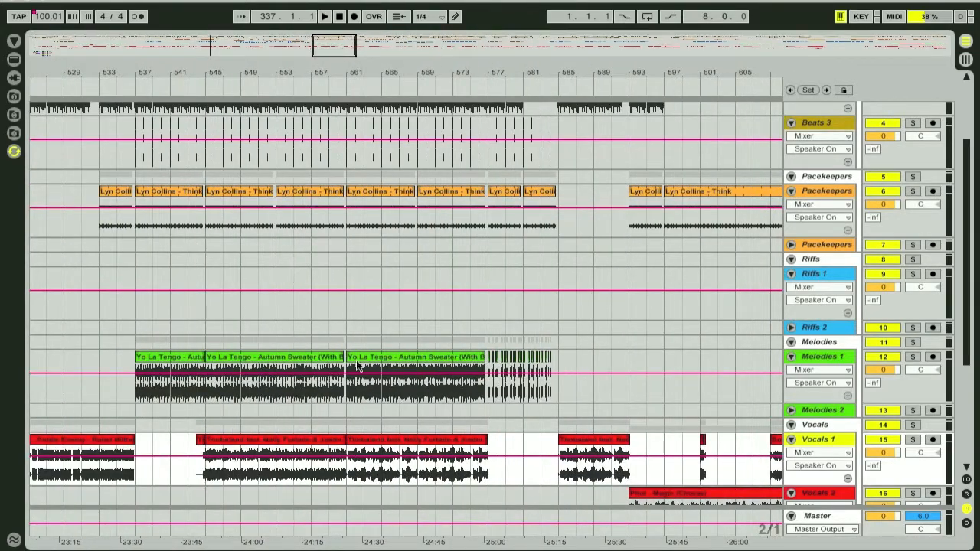
{"action": "left_click_drag", "start_coordinate": [384, 63], "coordinate": [387, 69]}
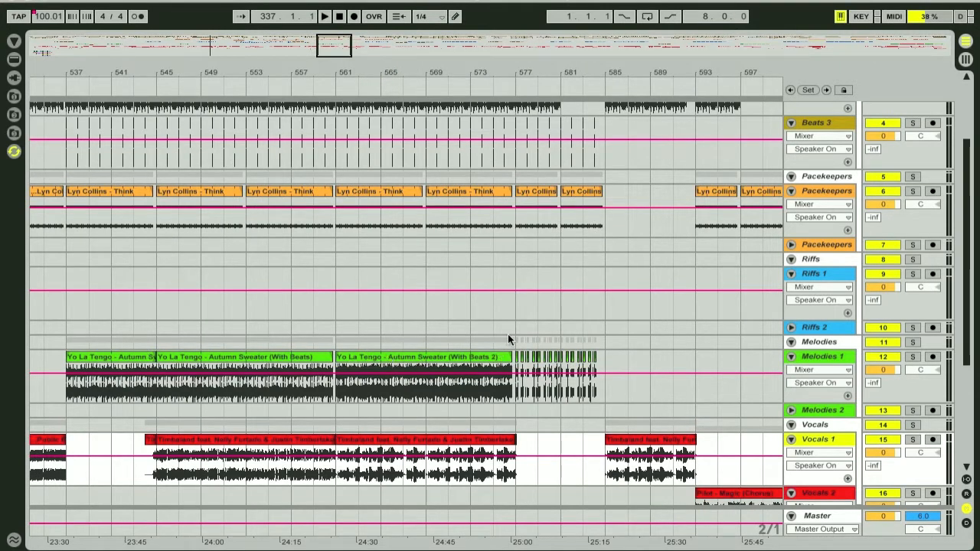
{"action": "left_click_drag", "start_coordinate": [557, 76], "coordinate": [486, 152]}
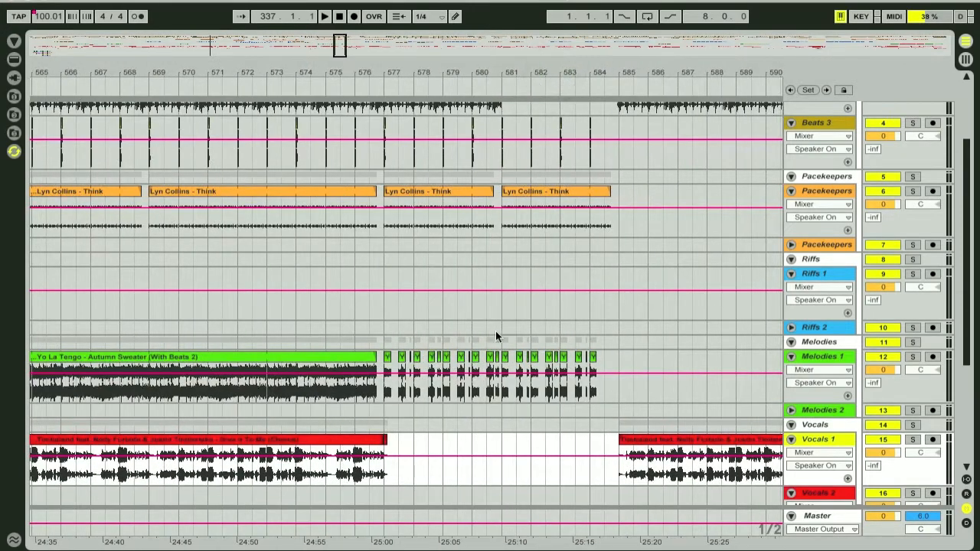
Play the chopped section from bar 577 to the end of bar 584, briefly soloing Melodies 1 along the way
{"action": "left_click", "coordinate": [383, 305]}
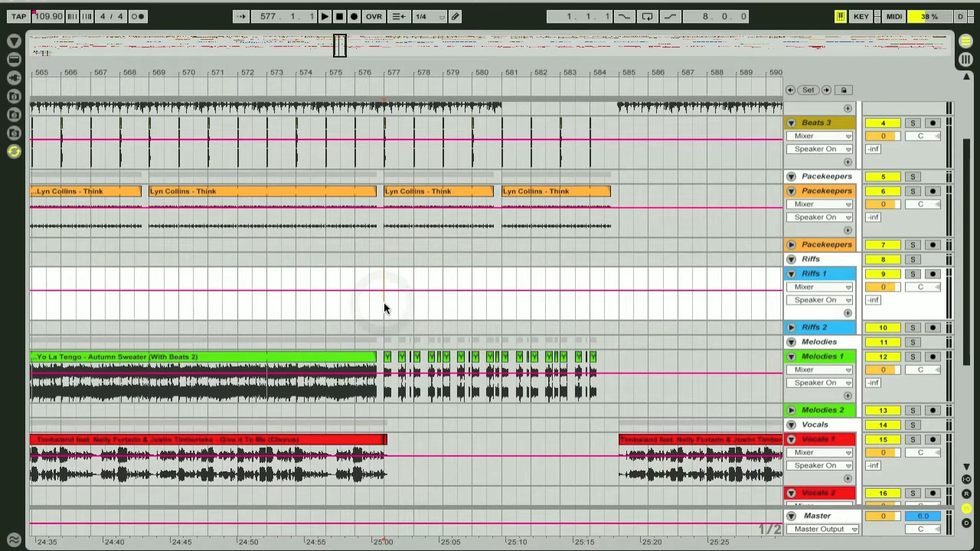
{"action": "key", "text": "space"}
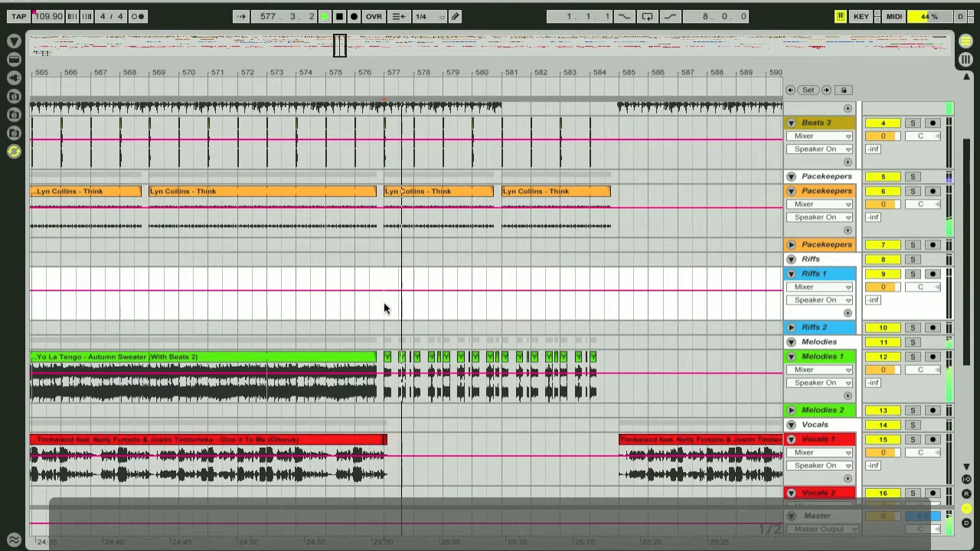
{"action": "left_click_drag", "start_coordinate": [556, 66], "coordinate": [555, 72]}
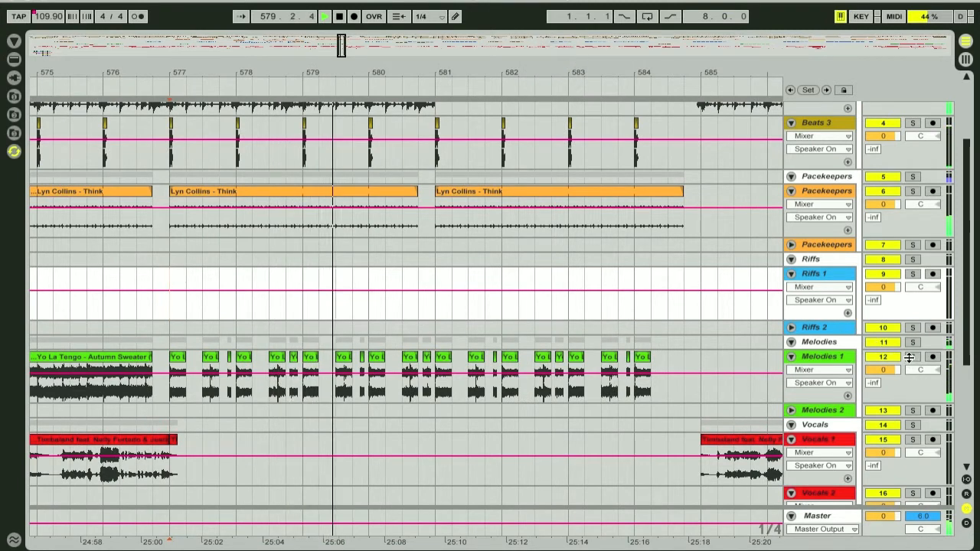
{"action": "left_click", "coordinate": [912, 357]}
{"action": "left_click", "coordinate": [911, 358]}
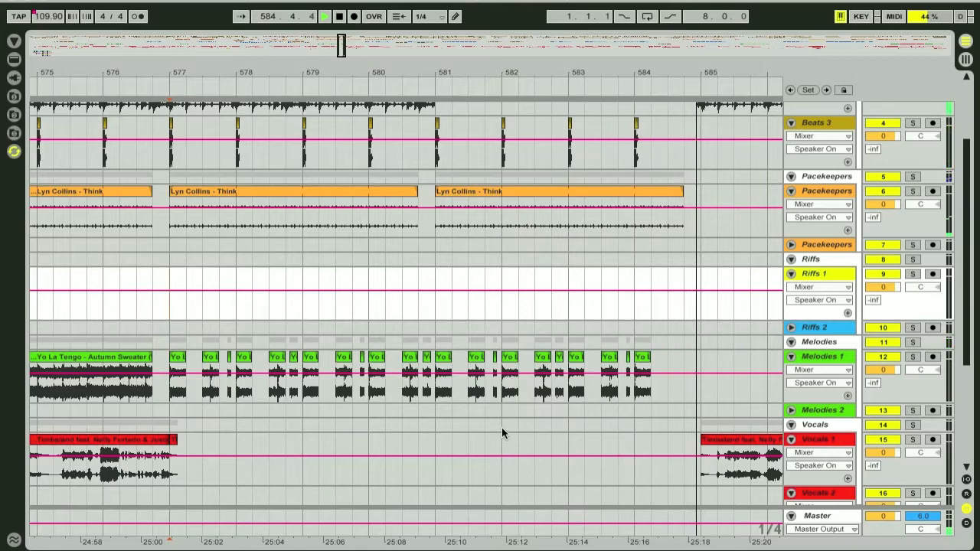
{"action": "key", "text": "space"}
Compare the unbroken Yo La Tengo melody before bar 577 with the slices that follow it
{"action": "left_click_drag", "start_coordinate": [294, 73], "coordinate": [288, 69]}
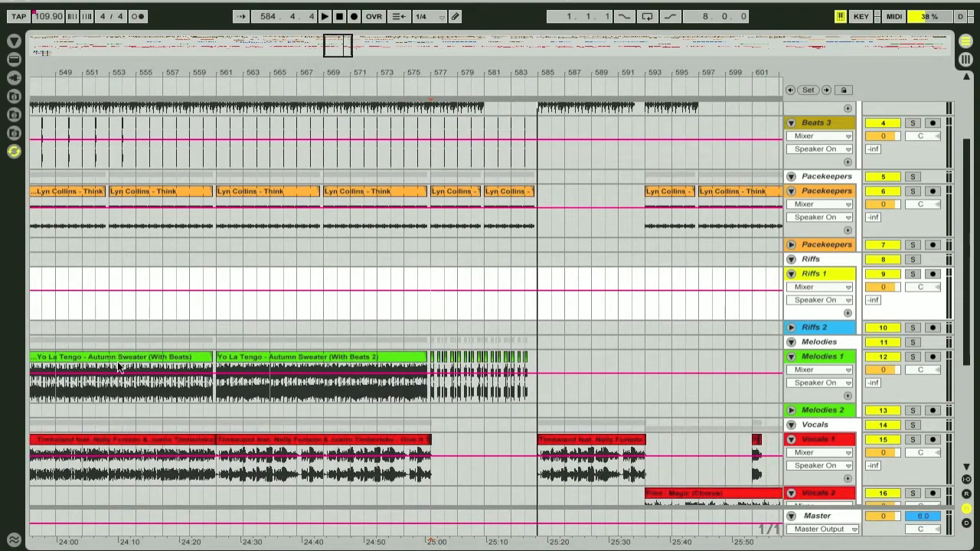
{"action": "left_click_drag", "start_coordinate": [481, 72], "coordinate": [482, 70]}
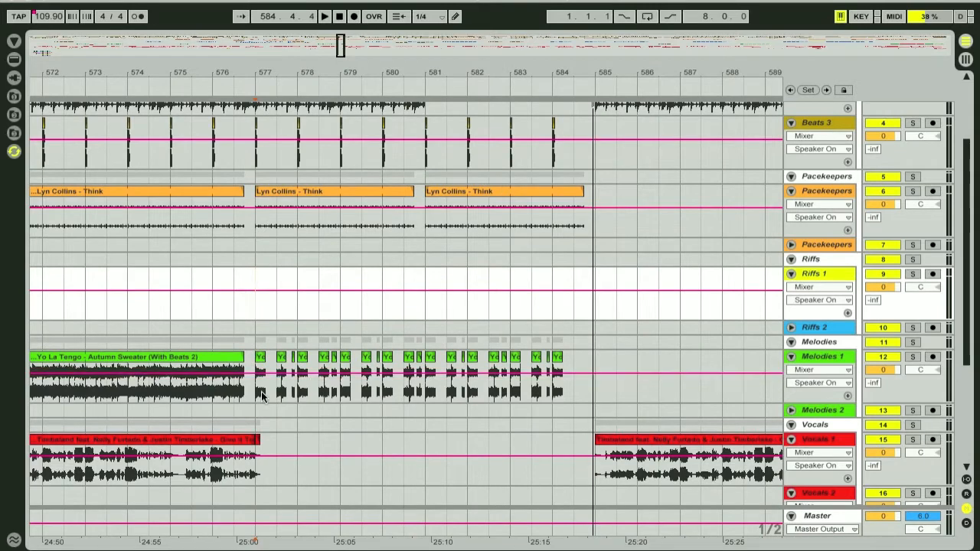
Collapse the Melodies 1 track and return to bars 305 to 359 to review the layering of beats, riffs and vocals
{"action": "mouse_move", "coordinate": [332, 79]}
{"action": "left_mouse_down"}
{"action": "mouse_move", "coordinate": [328, 69]}
{"action": "mouse_move", "coordinate": [335, 75]}
{"action": "left_mouse_up"}
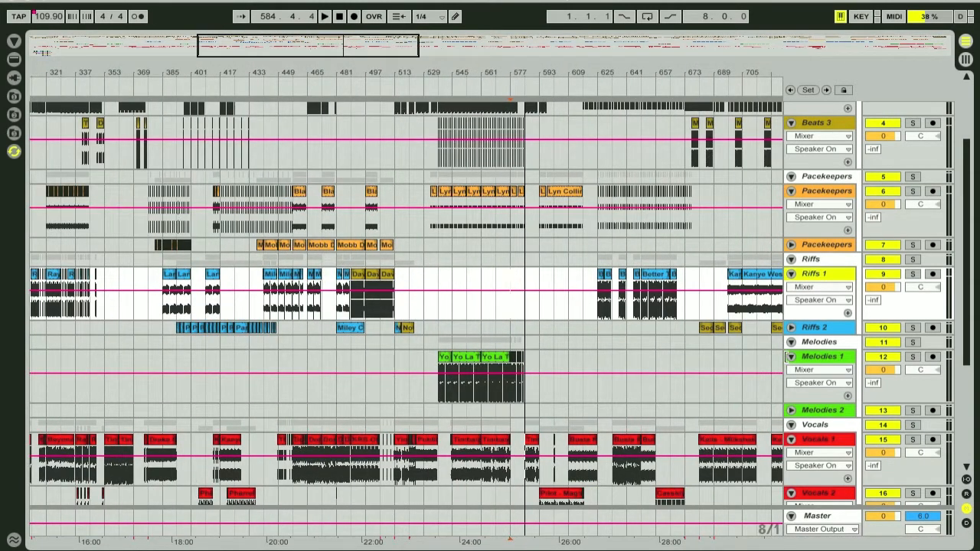
{"action": "left_click", "coordinate": [791, 357]}
{"action": "left_click_drag", "start_coordinate": [163, 72], "coordinate": [222, 68]}
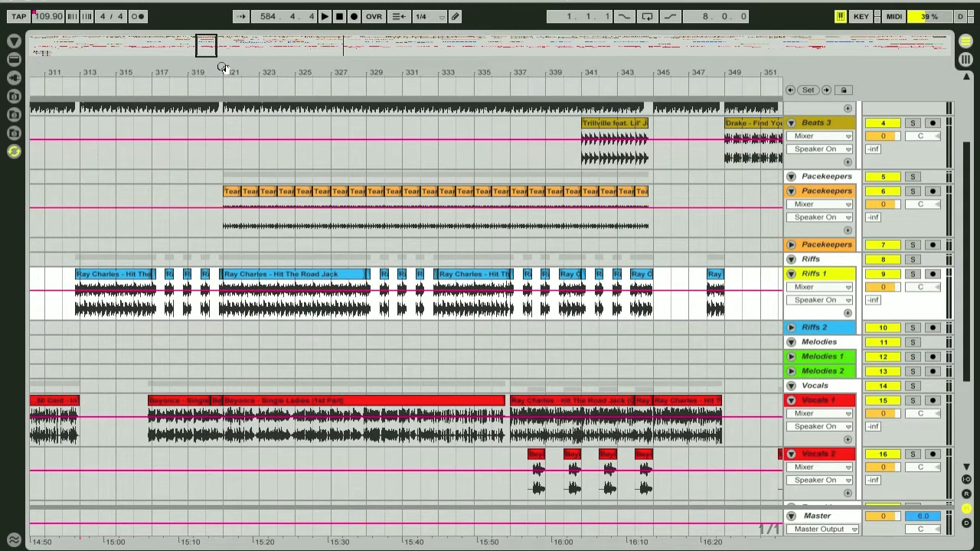
{"action": "left_click_drag", "start_coordinate": [303, 71], "coordinate": [328, 62]}
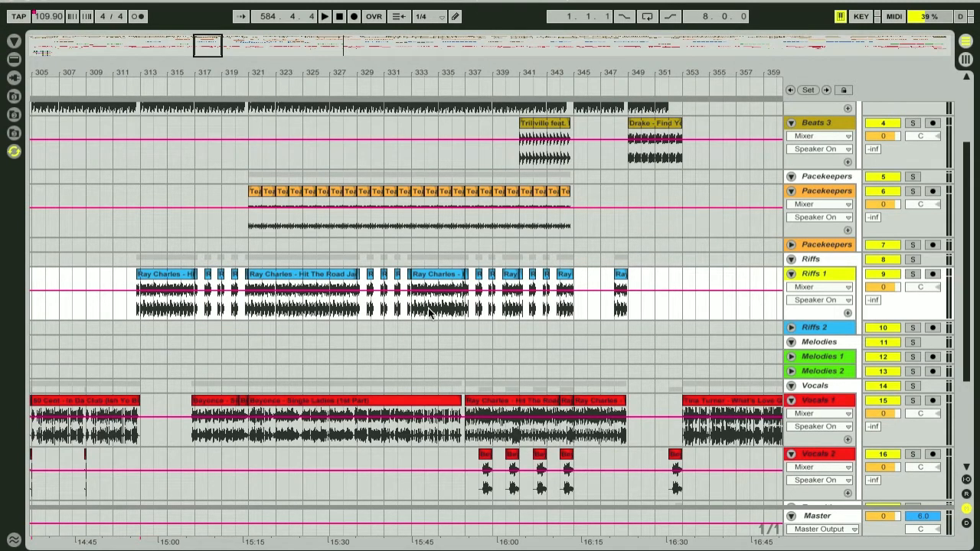
{"action": "scroll", "coordinate": [429, 310], "scroll_direction": "up", "scroll_amount": 5}
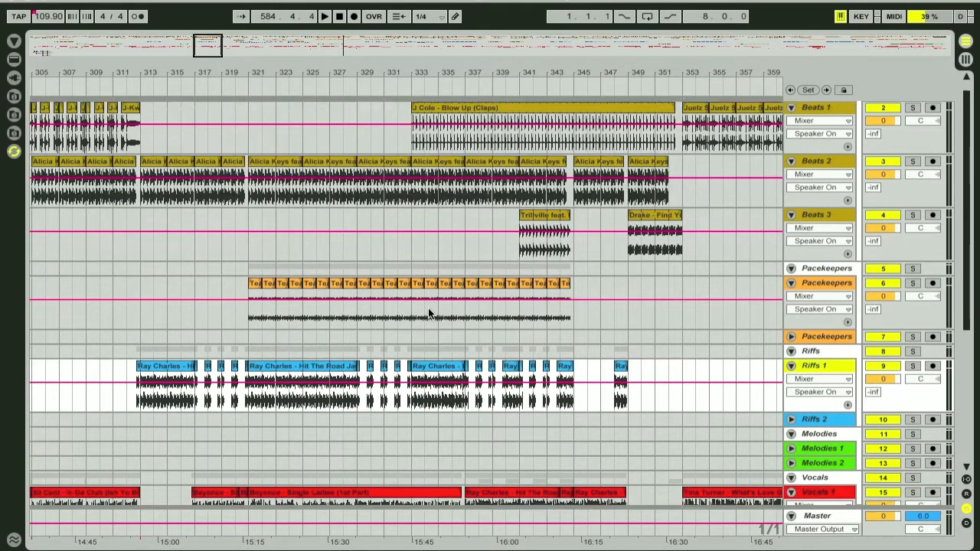
{"action": "scroll", "coordinate": [429, 311], "scroll_direction": "down", "scroll_amount": 4}
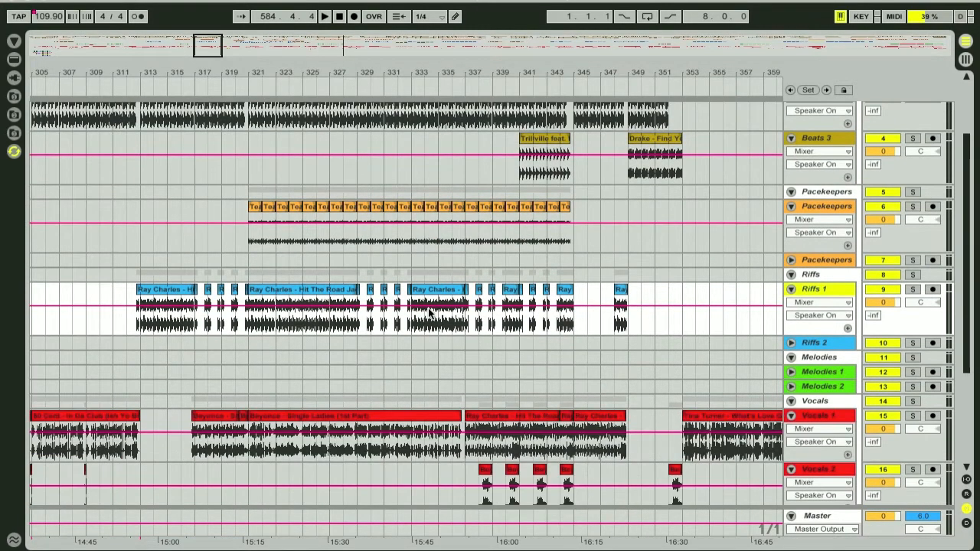